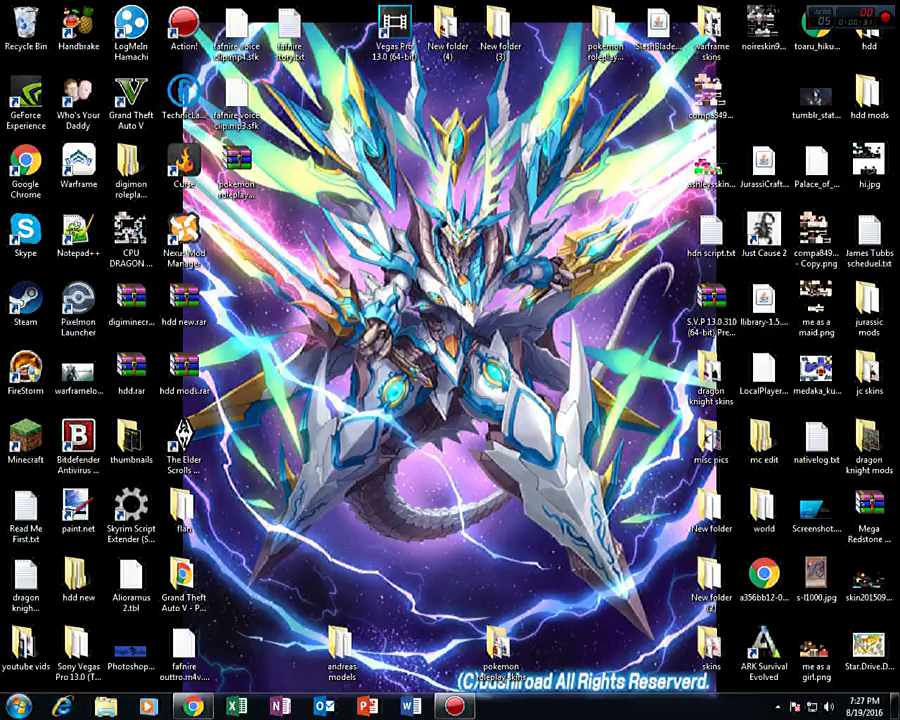
Step: Return to Chrome and open the Forge 1.8.9 downloads page listing builds 11.15.1.1902 and 11.15.1.1722
{"action": "mouse_move", "coordinate": [193, 706]}
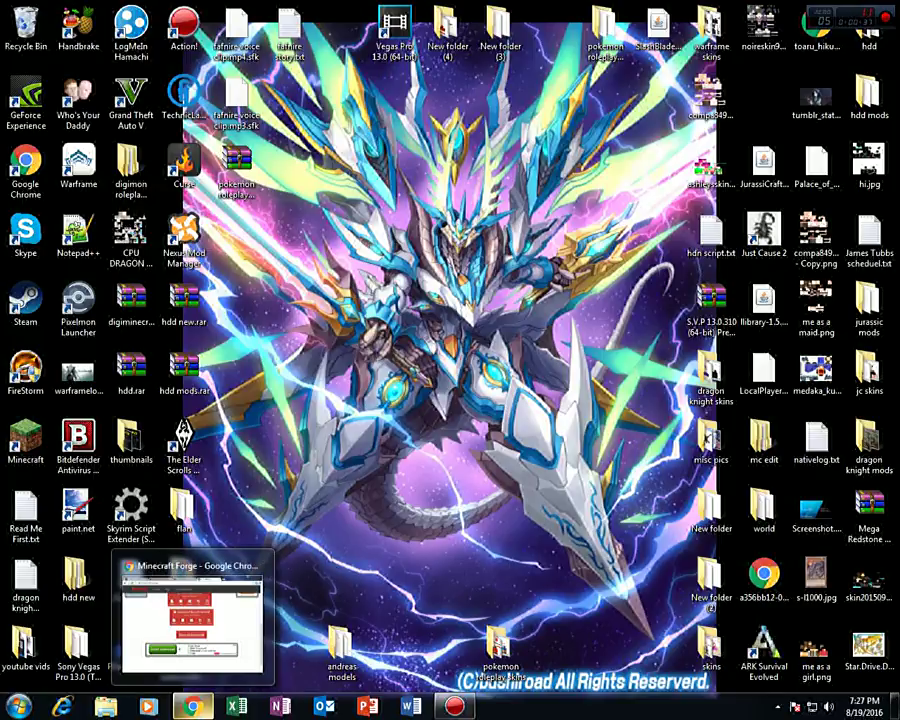
{"action": "left_click", "coordinate": [190, 612]}
{"action": "scroll", "coordinate": [415, 400], "scroll_direction": "up", "scroll_amount": 1}
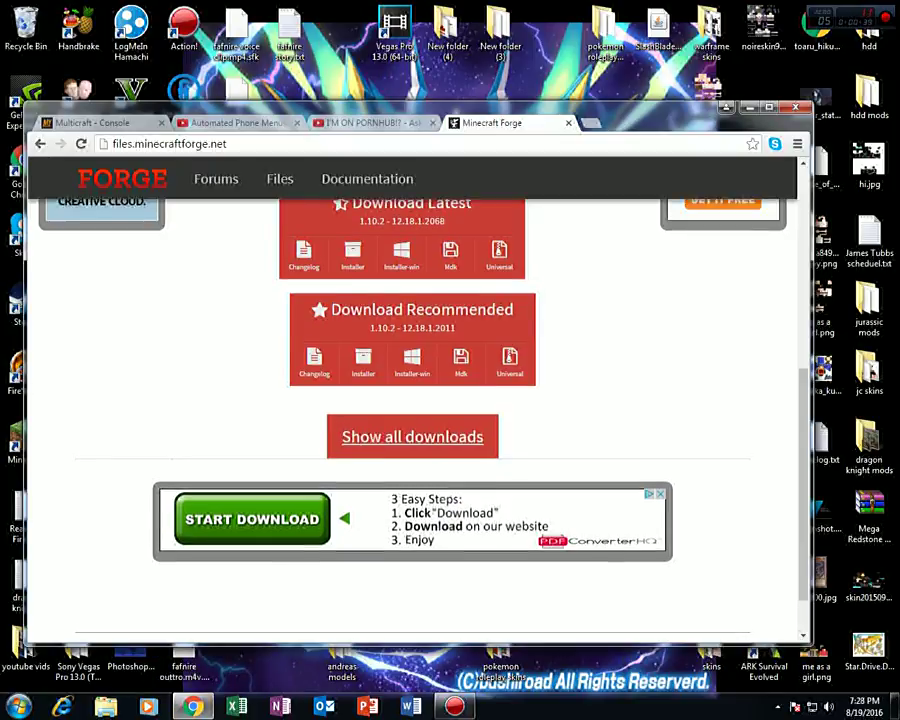
{"action": "scroll", "coordinate": [415, 400], "scroll_direction": "up", "scroll_amount": 2}
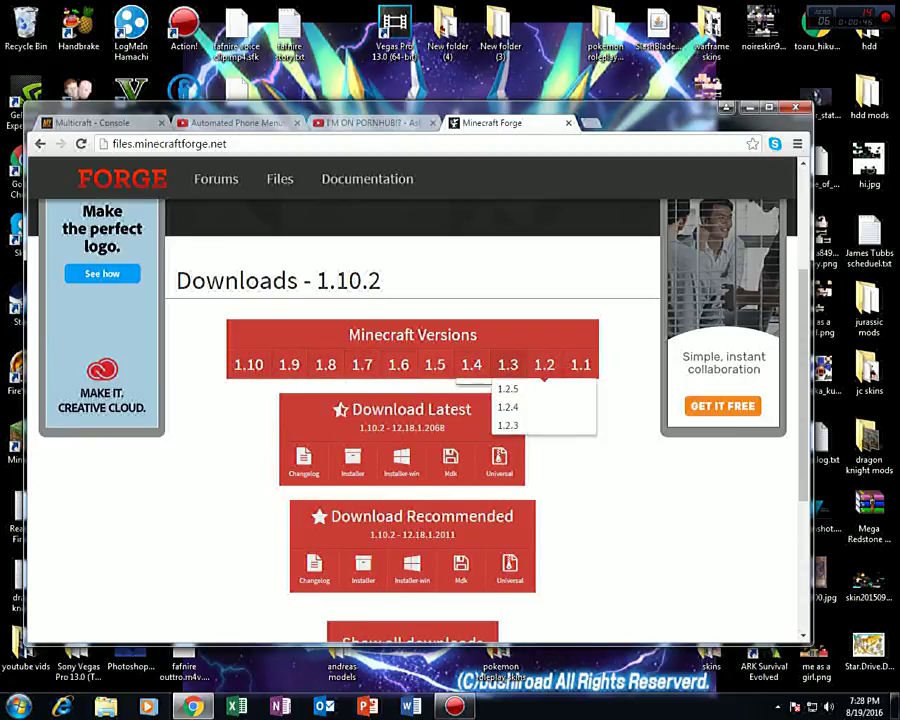
{"action": "mouse_move", "coordinate": [326, 365]}
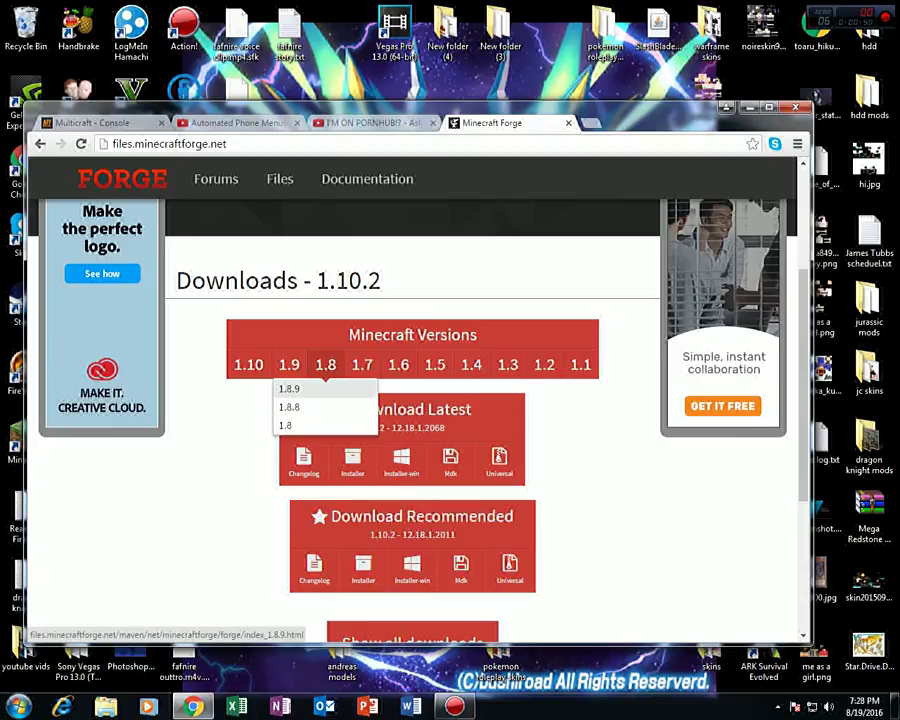
{"action": "left_click", "coordinate": [289, 388]}
{"action": "scroll", "coordinate": [412, 420], "scroll_direction": "down", "scroll_amount": 3}
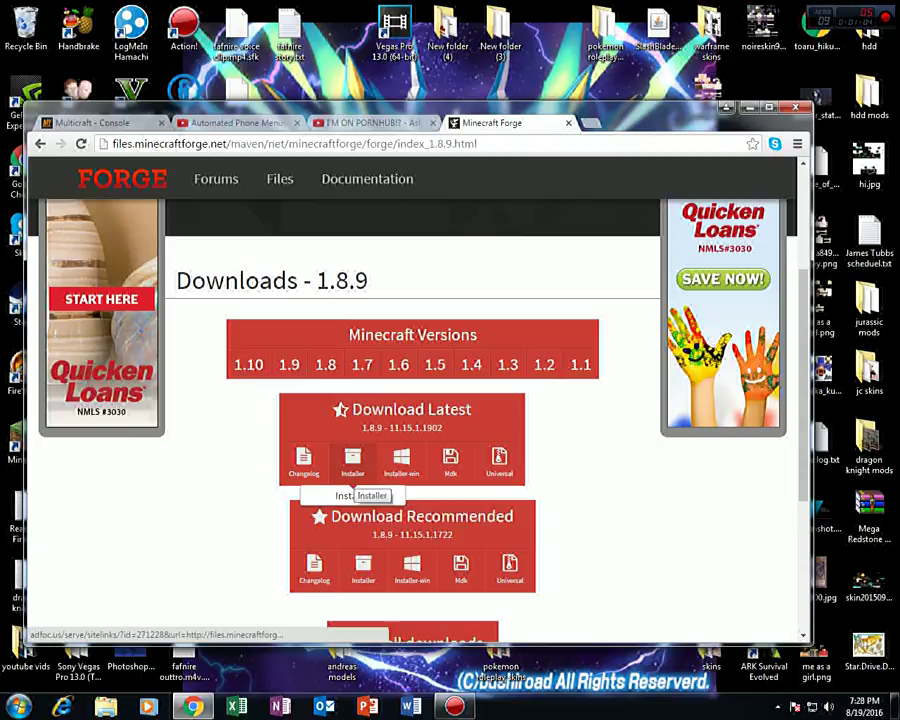
Step: Download the latest Forge 1.8.9 installer (11.15.1.1902), keep it despite the warning, and copy it to the desktop
{"action": "left_click", "coordinate": [352, 462]}
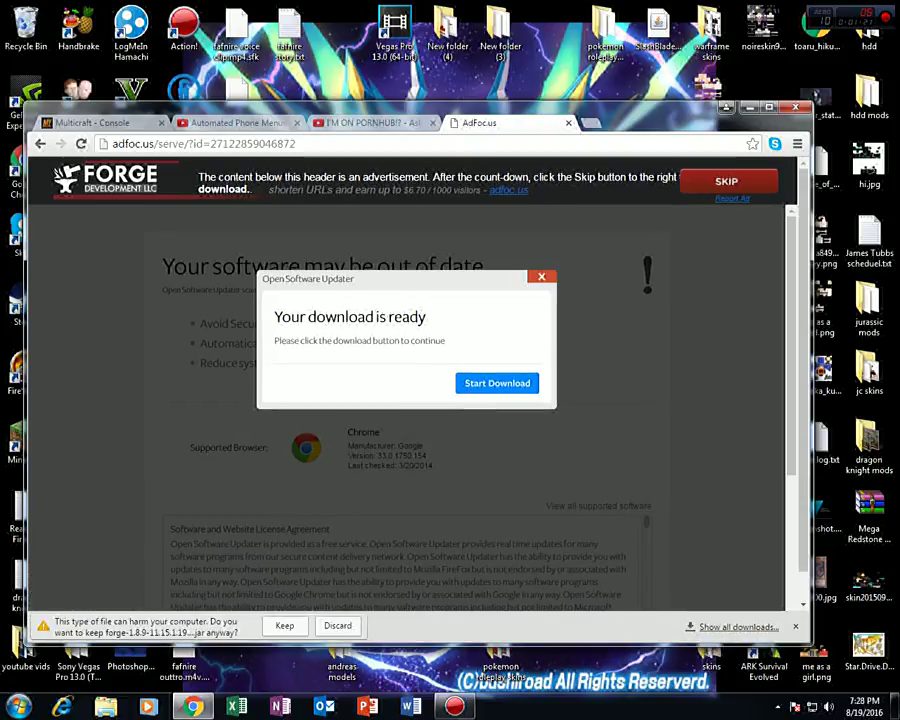
{"action": "left_click", "coordinate": [284, 625]}
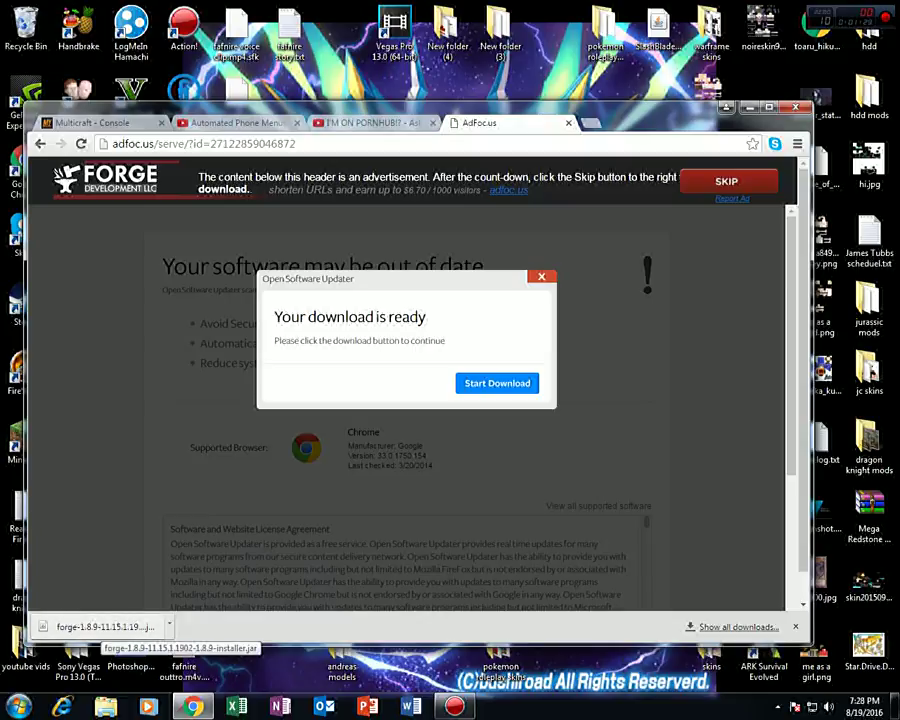
{"action": "right_click", "coordinate": [72, 626]}
{"action": "key", "text": "Escape"}
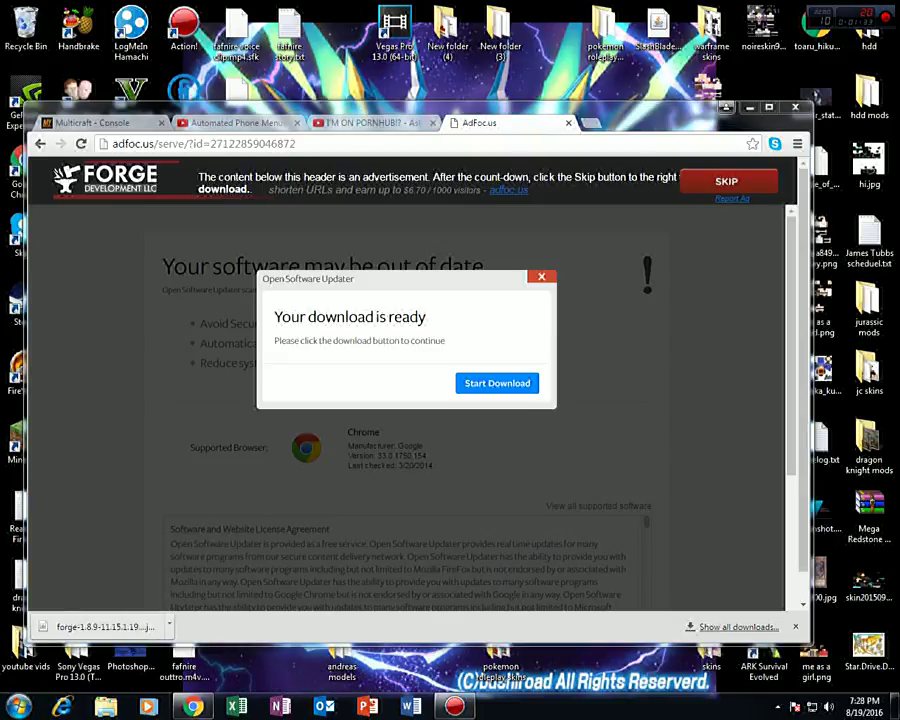
{"action": "left_click_drag", "start_coordinate": [100, 626], "coordinate": [250, 672]}
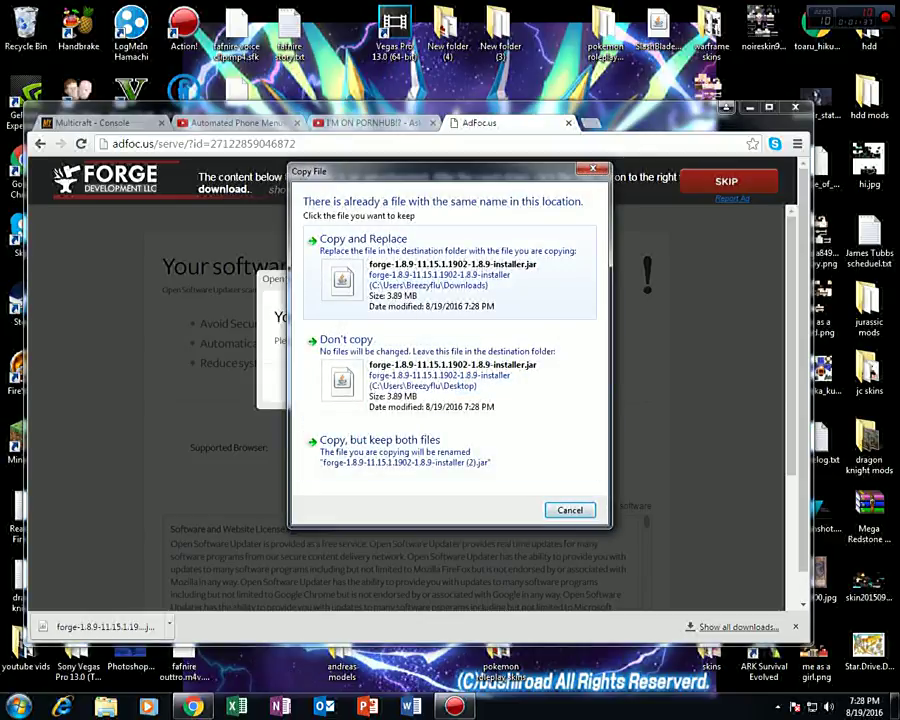
Step: Replace the desktop copy, run the 1.8.9-11.15.1.1902 installer with Java, and install the client profile
{"action": "left_click", "coordinate": [363, 240]}
{"action": "right_click", "coordinate": [290, 670]}
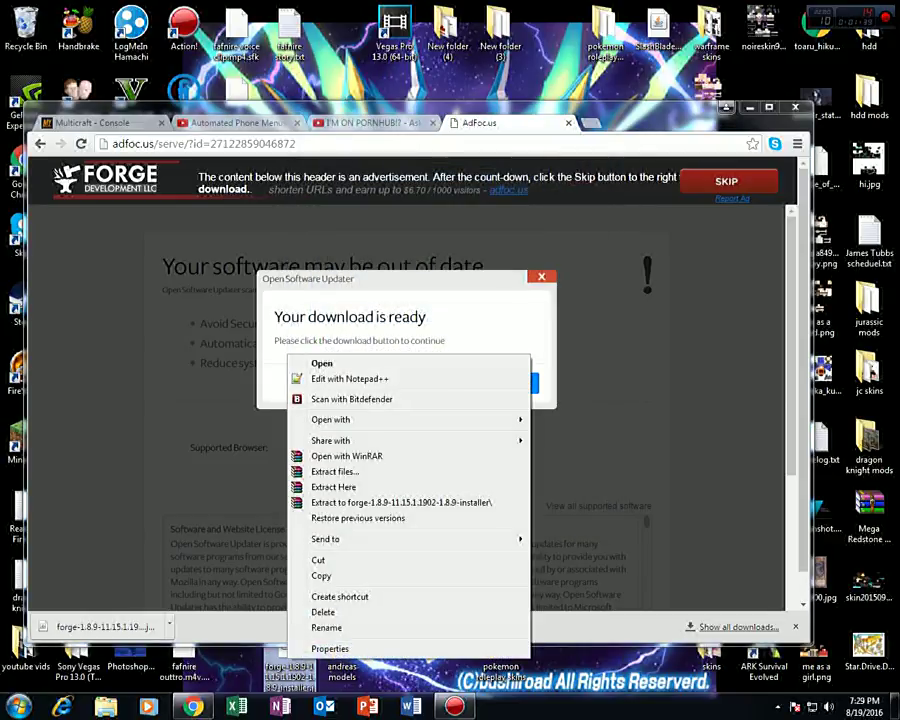
{"action": "mouse_move", "coordinate": [400, 419]}
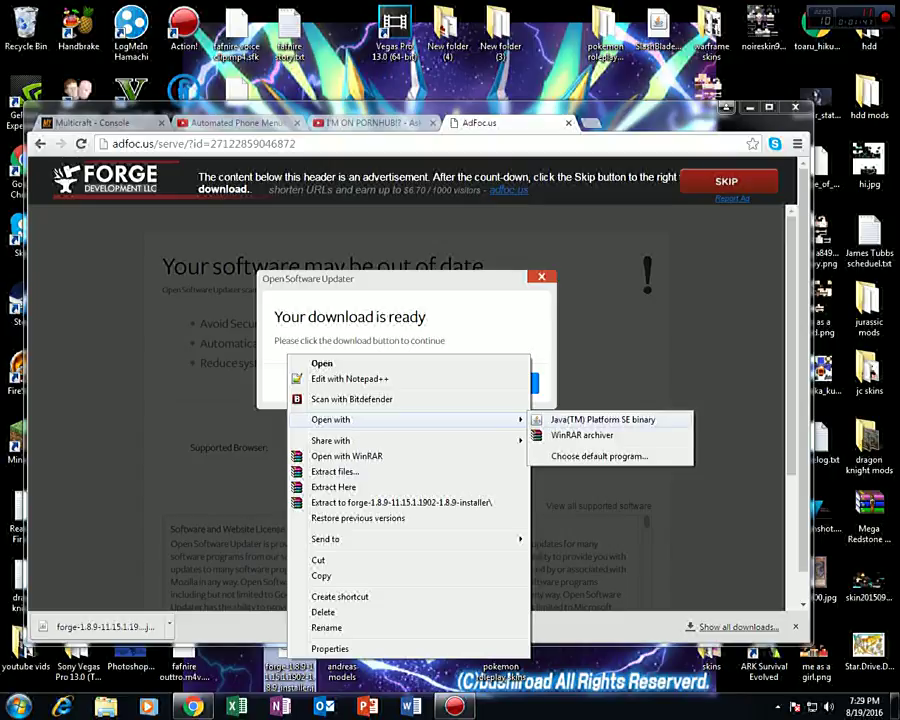
{"action": "left_click", "coordinate": [602, 419]}
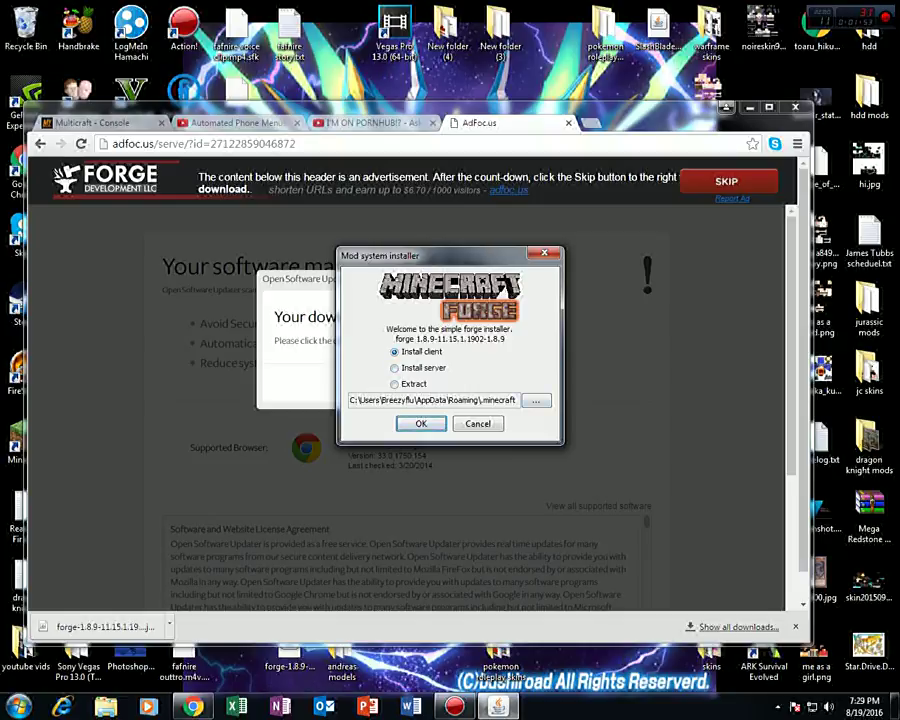
{"action": "key", "text": "Return"}
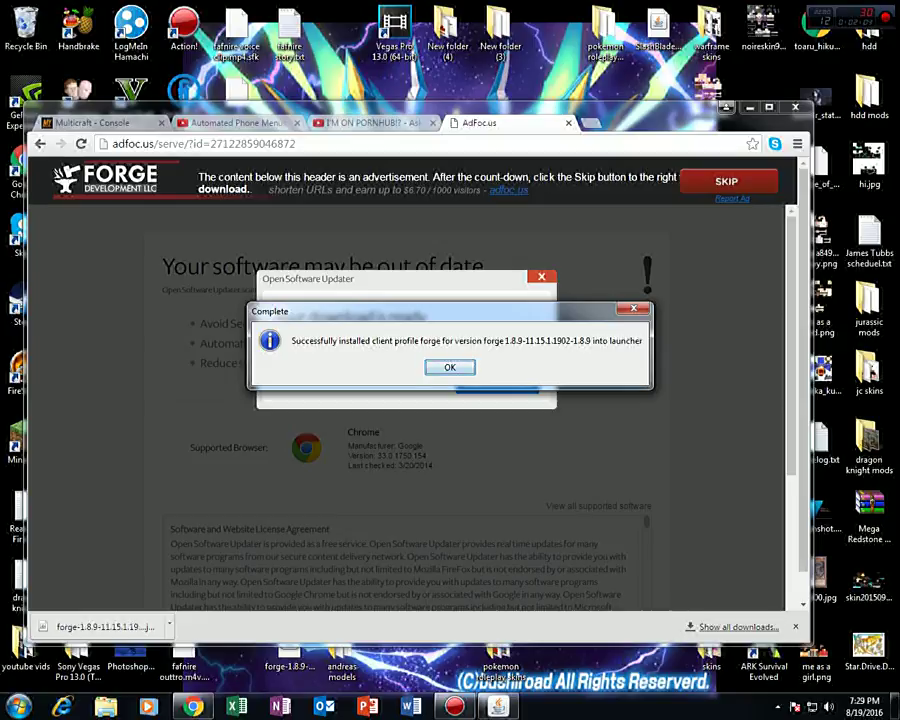
{"action": "key", "text": "Return"}
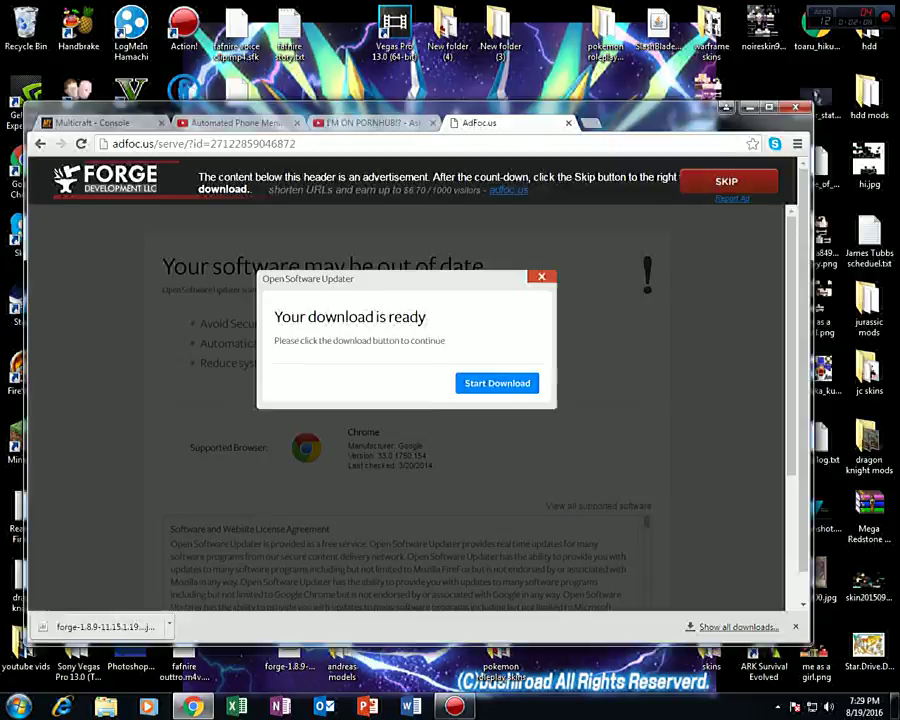
{"action": "left_click_drag", "start_coordinate": [650, 112], "coordinate": [778, 110]}
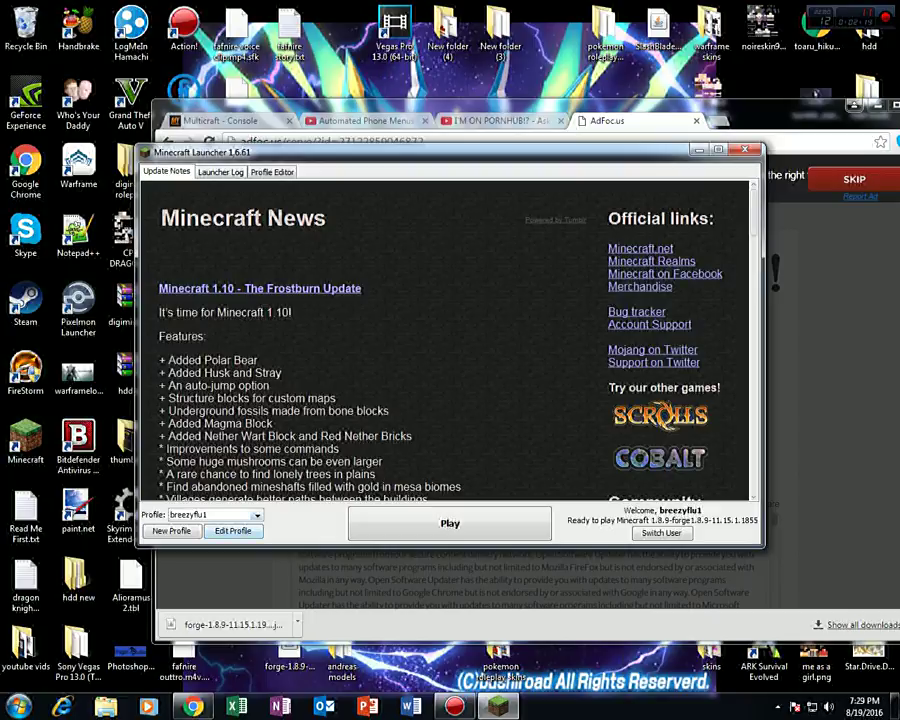
Step: Confirm the profile's Use version stays at release 1.8.9-forge1.8.9-11.15.1.1855 and close the Profile Editor
{"action": "left_click", "coordinate": [232, 530]}
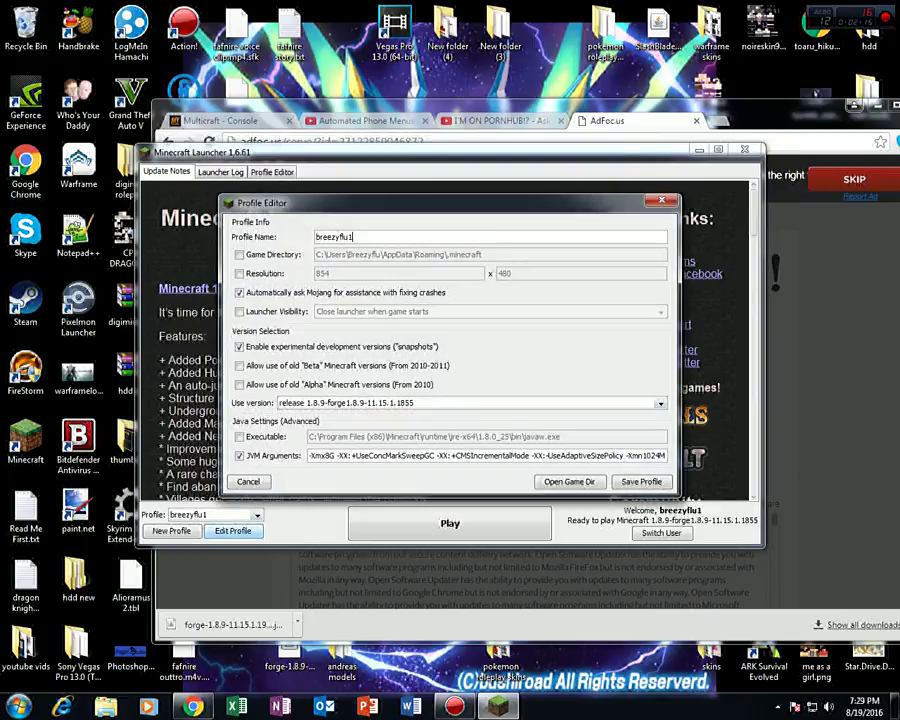
{"action": "left_click", "coordinate": [450, 403]}
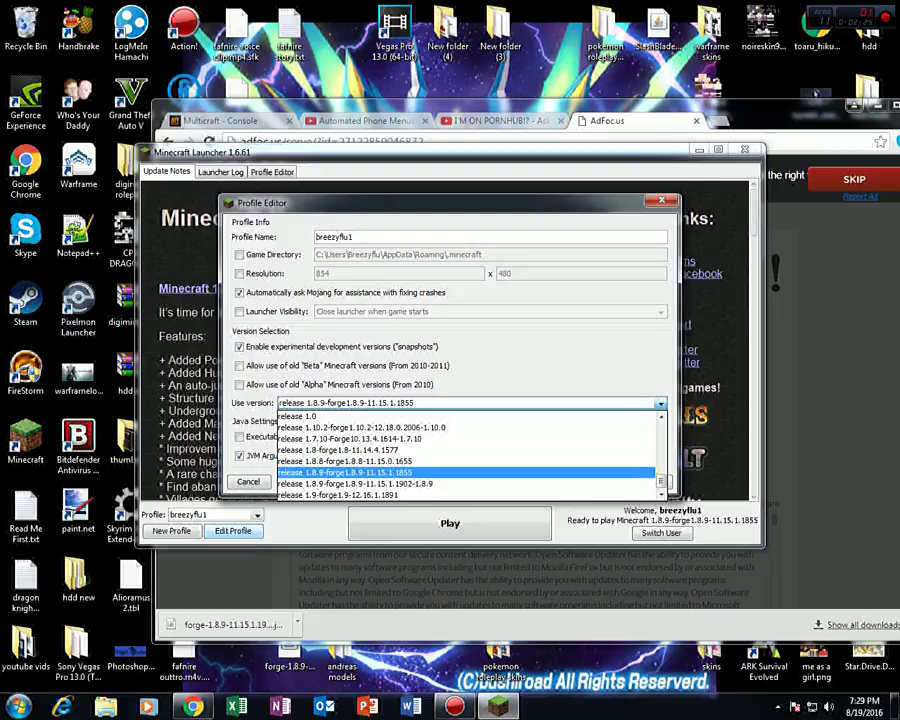
{"action": "key", "text": "Return"}
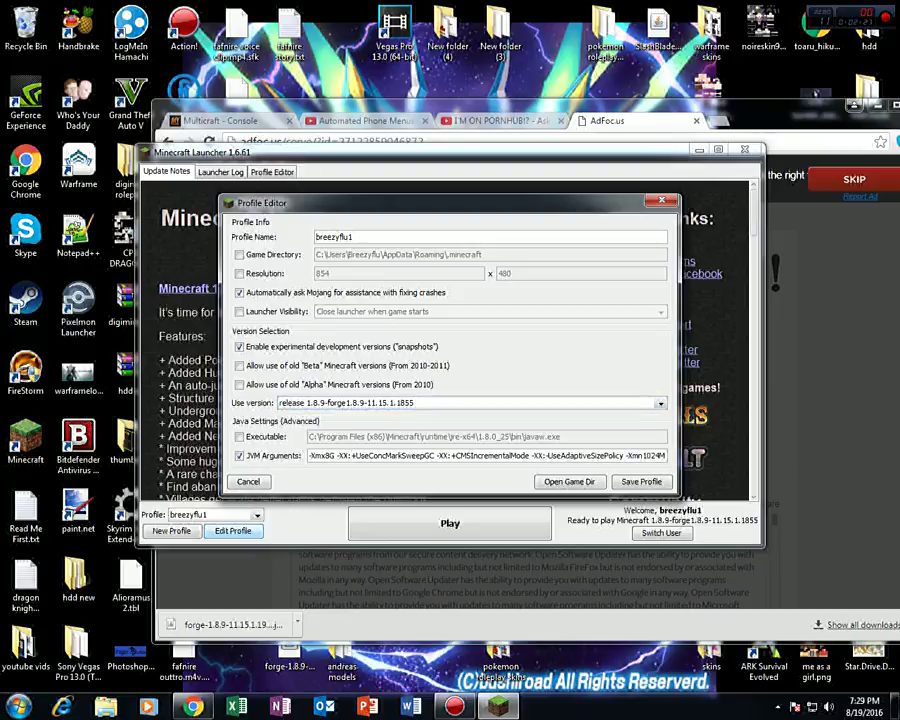
{"action": "key", "text": "Return"}
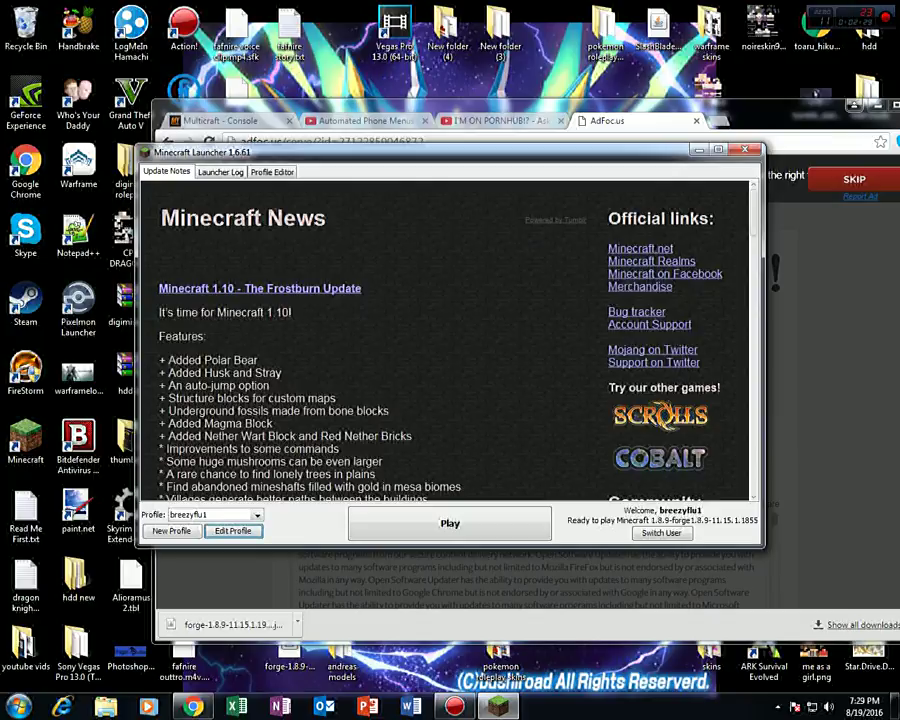
Step: Start the game with the 1.8.9-forge1.8.9-11.15.1.1855 profile
{"action": "key", "text": "Return"}
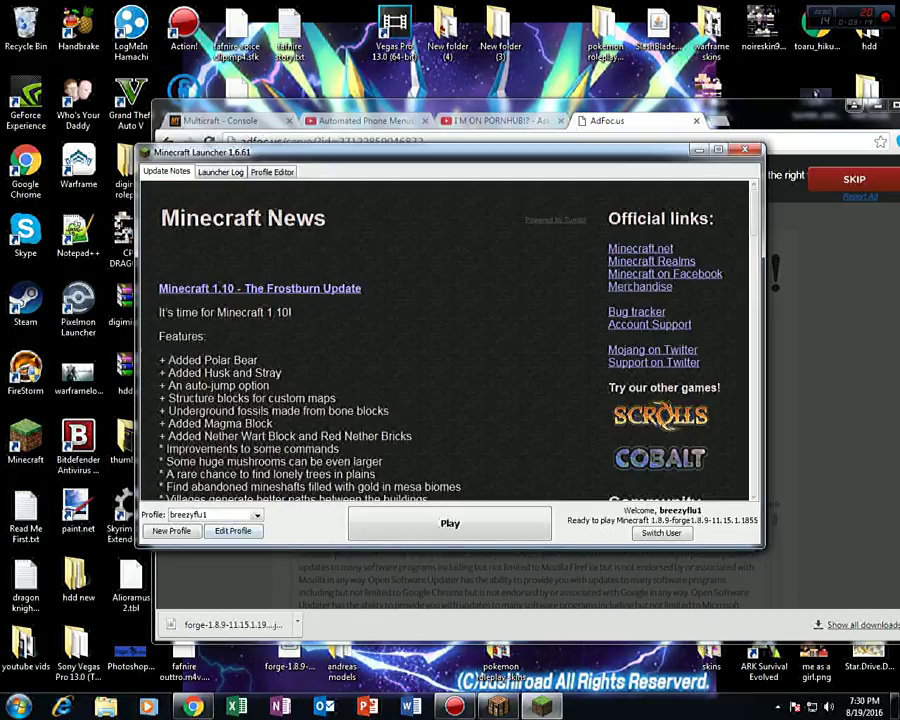
Step: Open the Profile Editor and put the cursor on the -Xmx8G value in JVM Arguments
{"action": "left_click", "coordinate": [233, 530]}
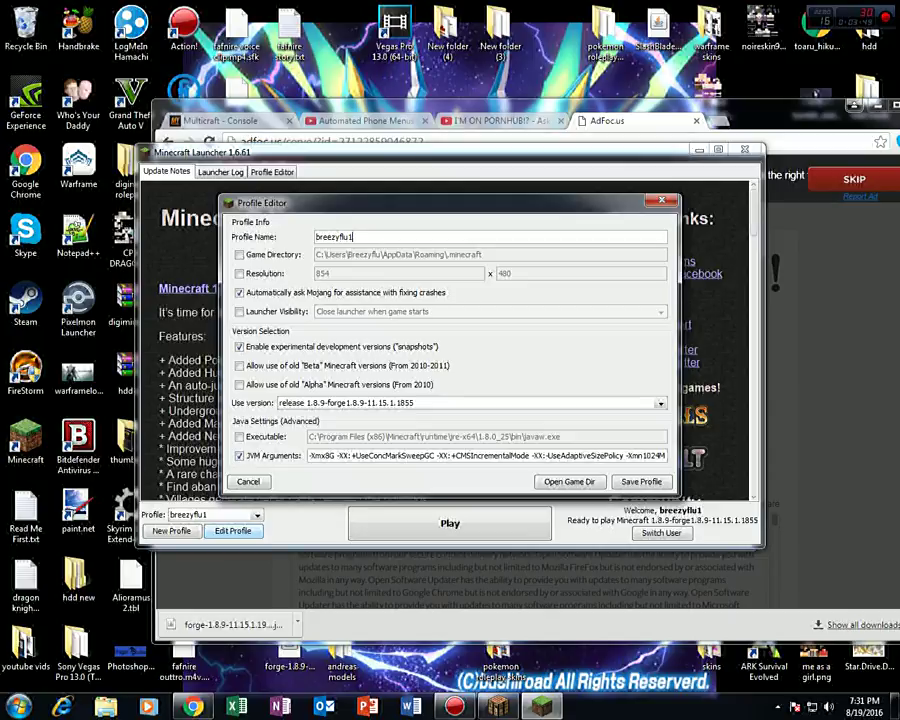
{"action": "left_click", "coordinate": [309, 455]}
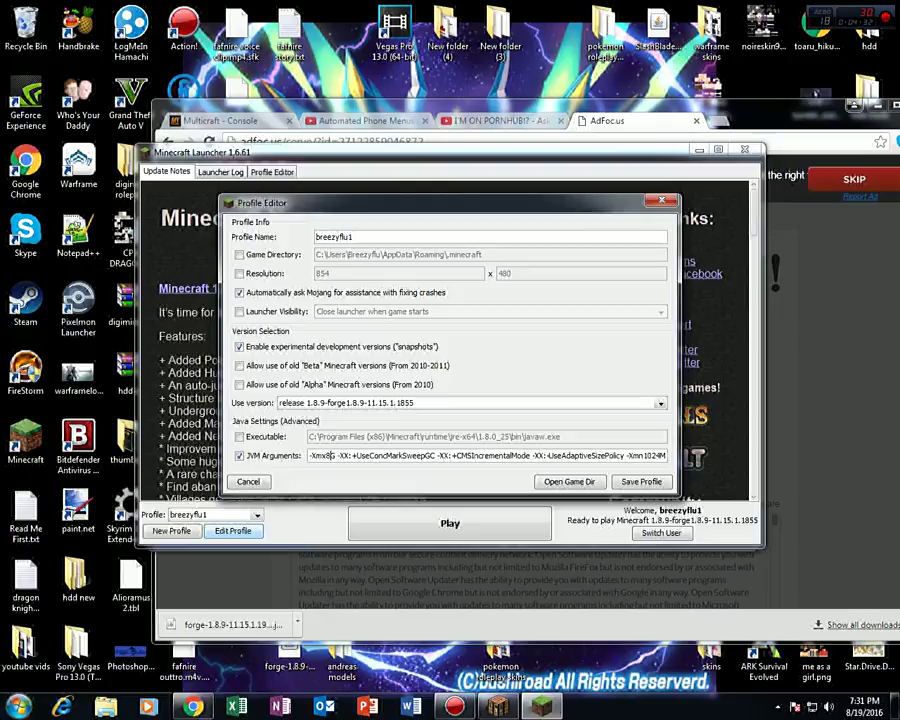
Step: Search for and open Windows Calculator
{"action": "key", "text": "super"}
{"action": "type", "text": "cac"}
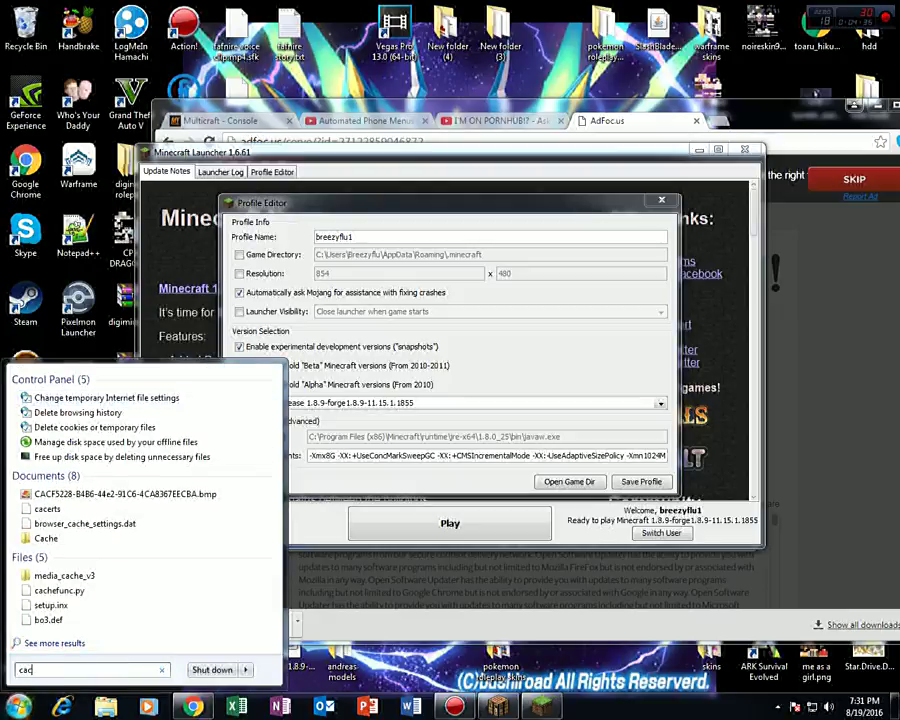
{"action": "type", "text": "ula"}
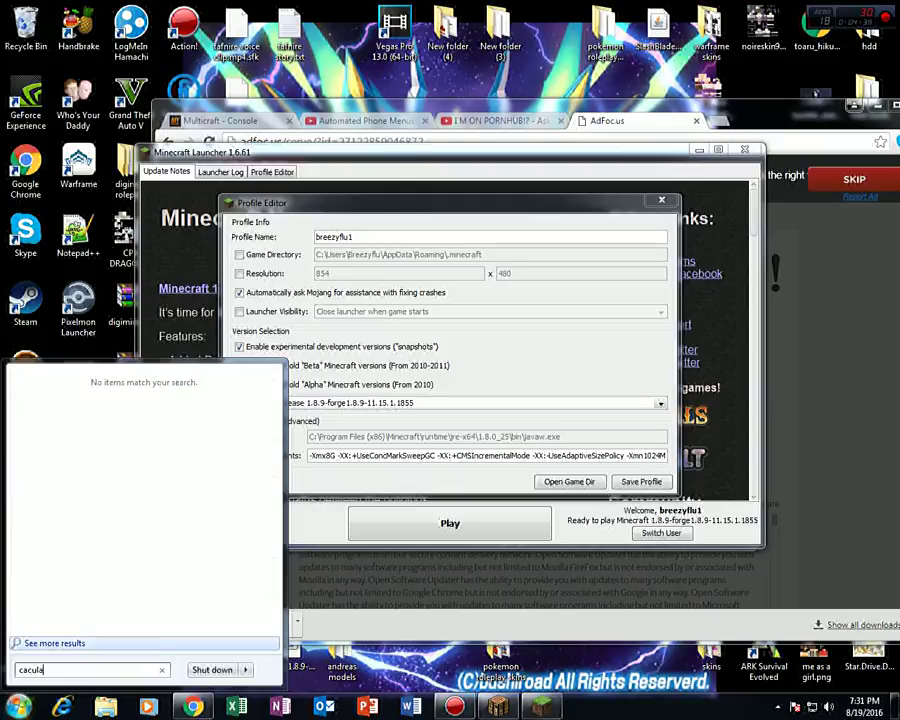
{"action": "key", "text": "BackSpace"}
{"action": "key", "text": "BackSpace"}
{"action": "key", "text": "BackSpace"}
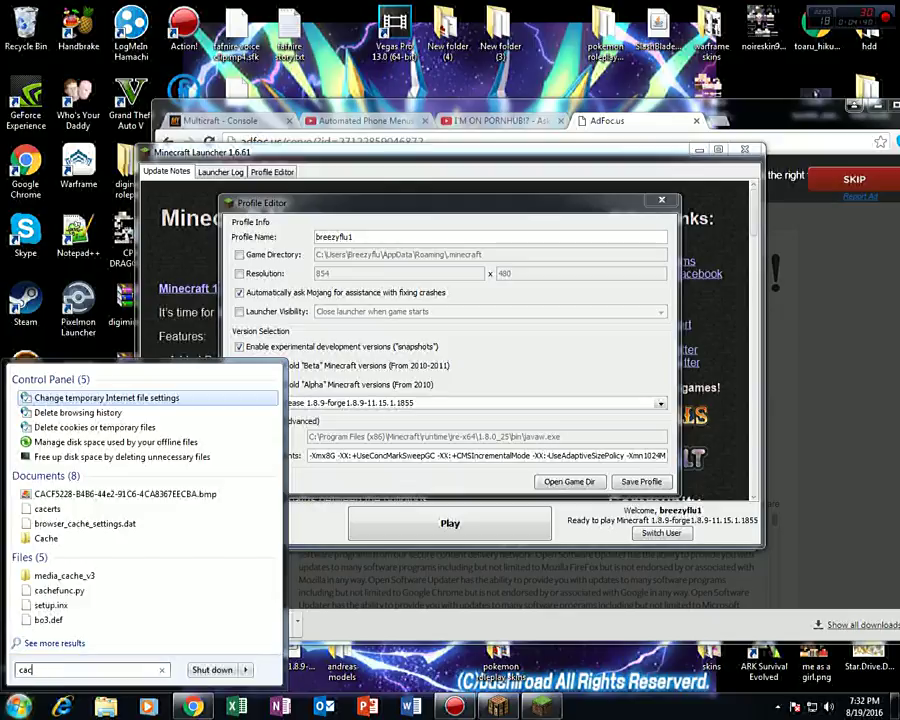
{"action": "key", "text": "BackSpace"}
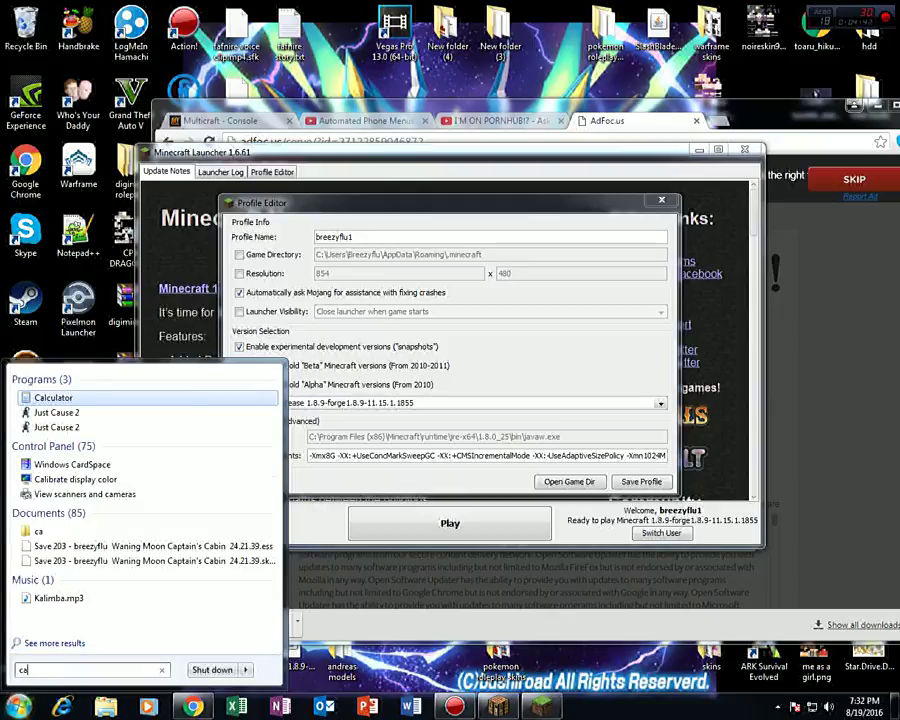
{"action": "key", "text": "Escape"}
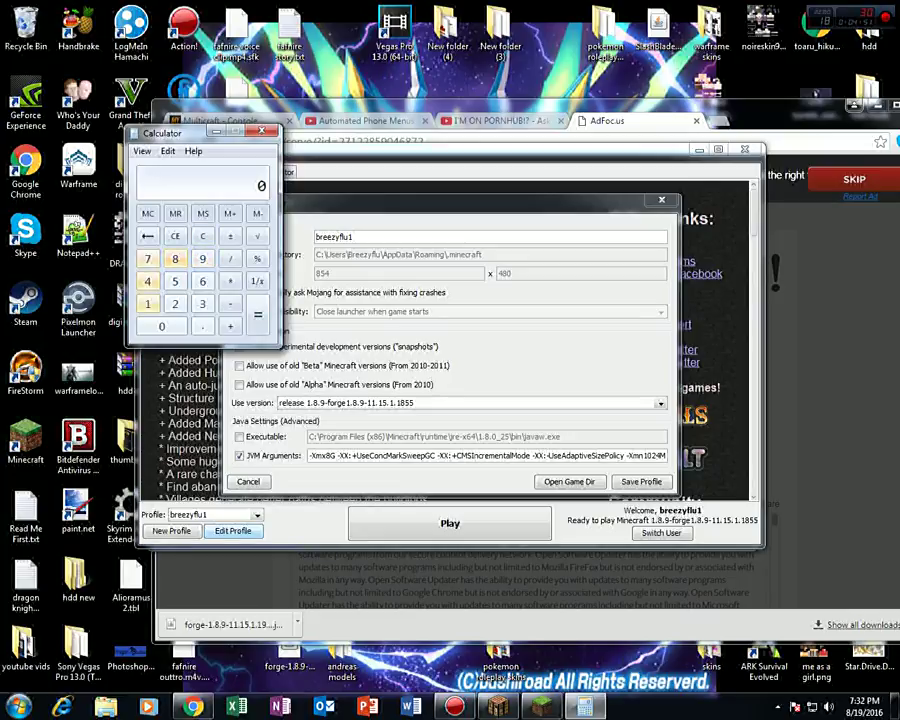
Step: Compute 128 × 8 = 1024, then close Calculator
{"action": "type", "text": "128"}
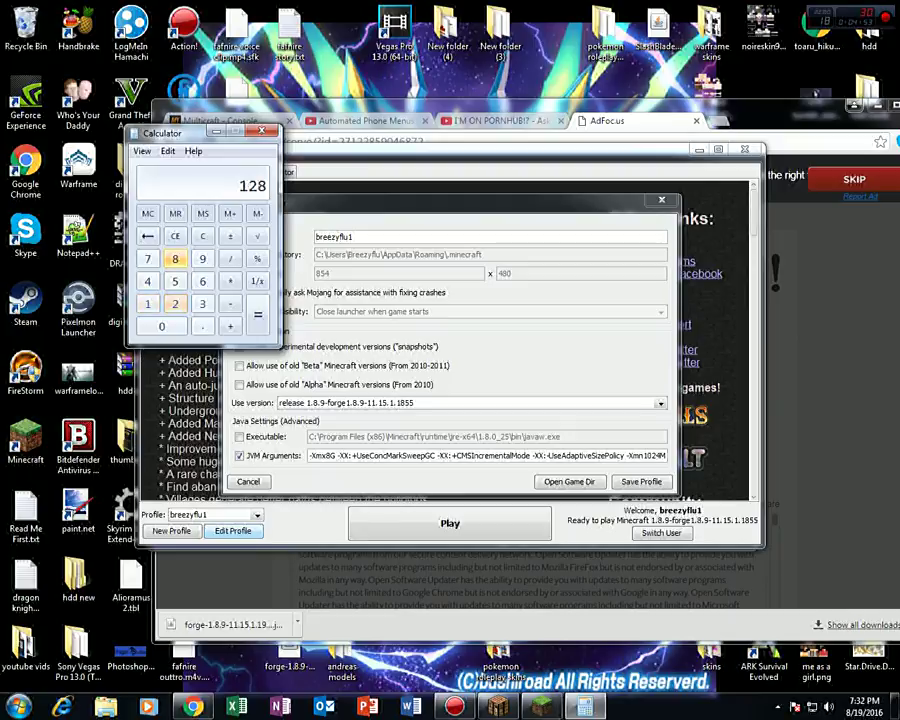
{"action": "key", "text": "minus"}
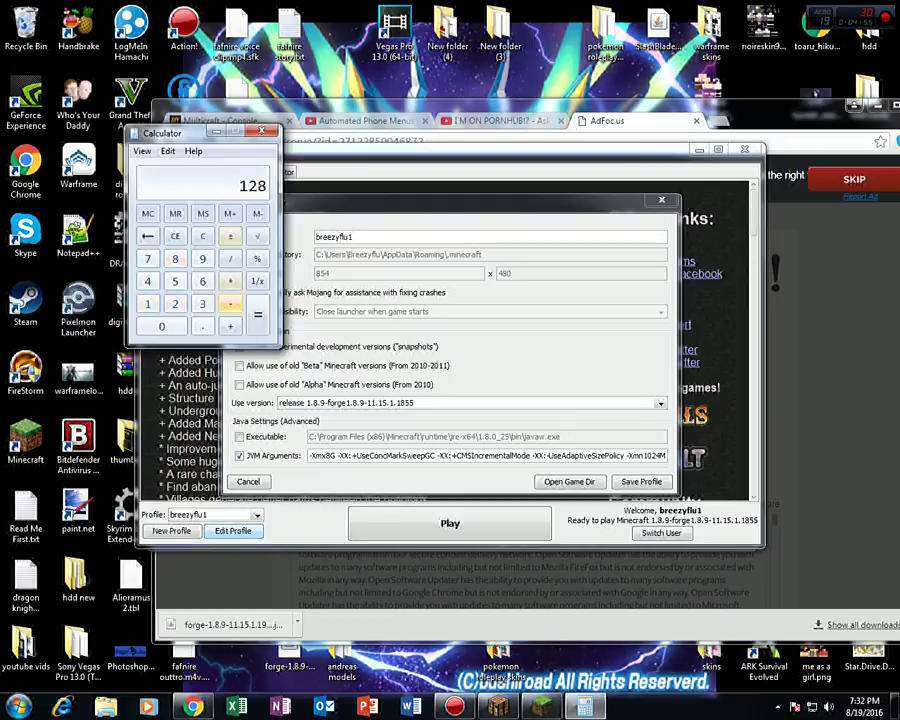
{"action": "key", "text": "asterisk"}
{"action": "type", "text": "8"}
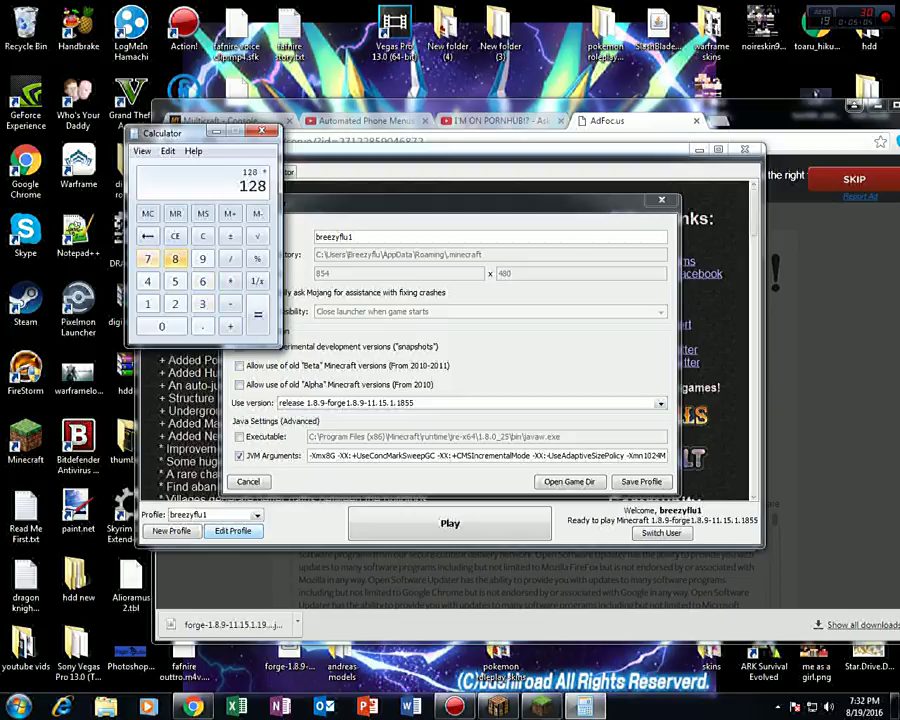
{"action": "key", "text": "Return"}
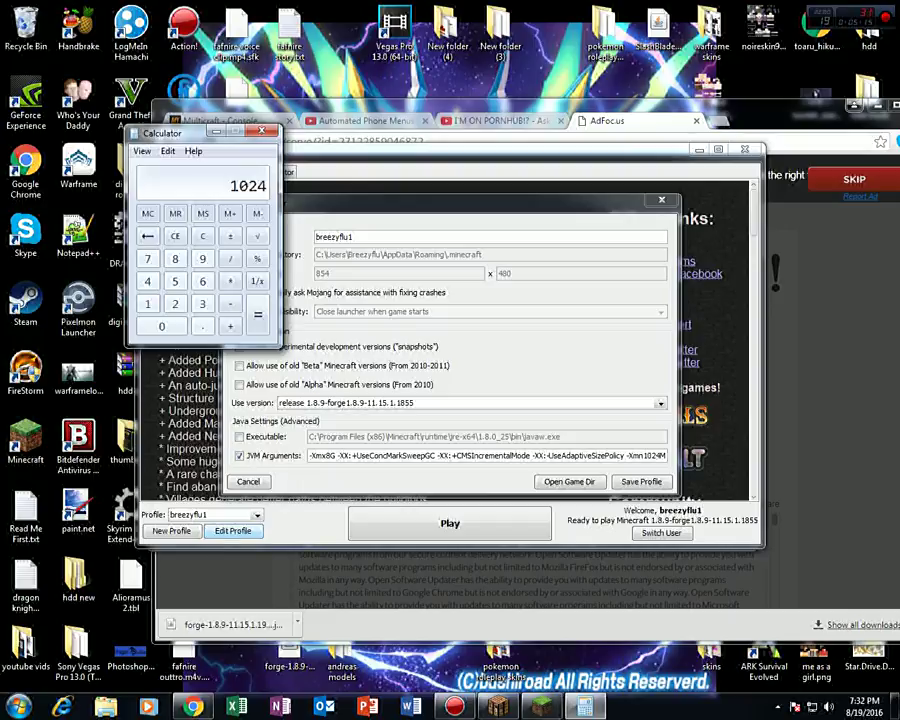
{"action": "key", "text": "alt+F4"}
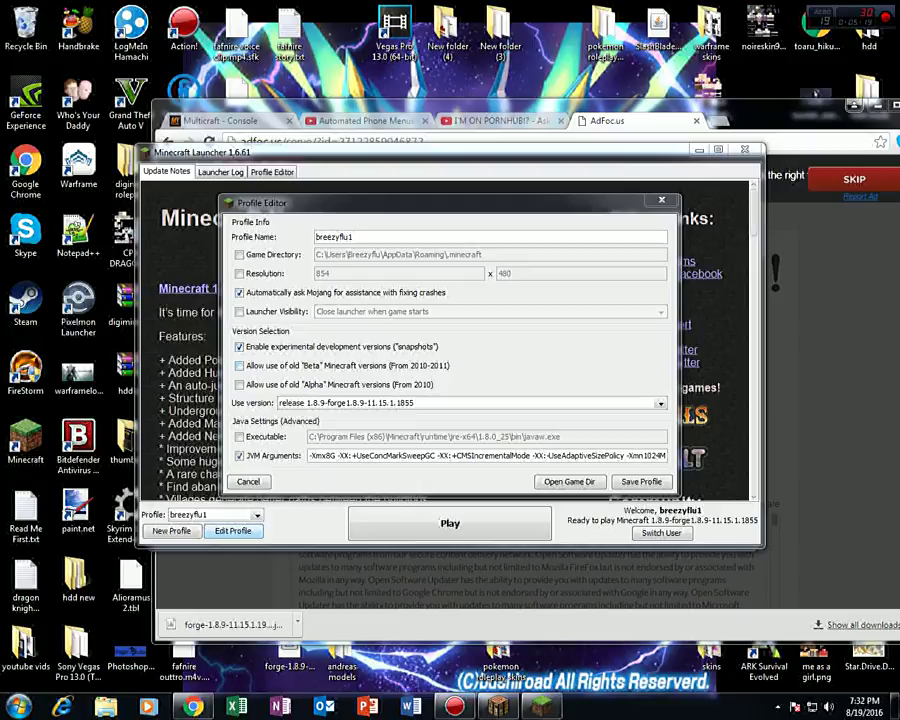
Step: Save the profile, check the running game's 13 active mods, then quit the game
{"action": "key", "text": "Return"}
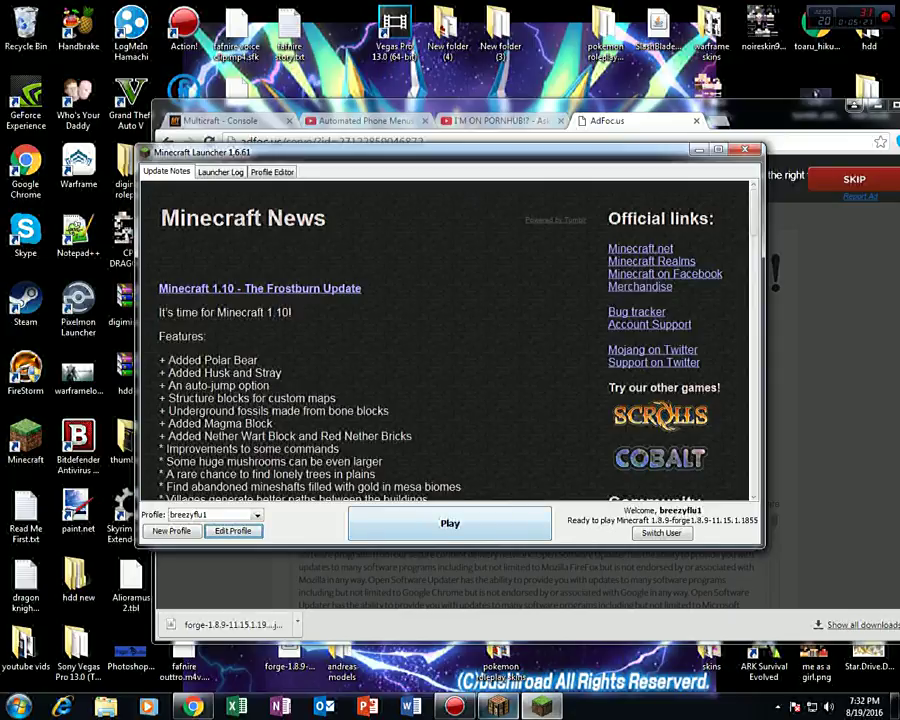
{"action": "left_click", "coordinate": [497, 706]}
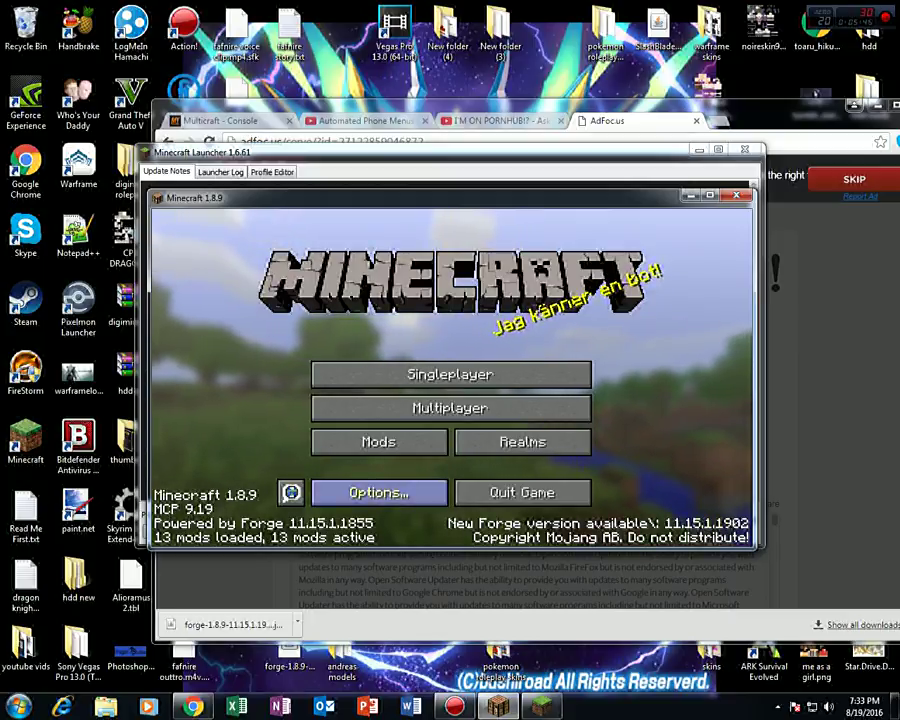
{"action": "left_click", "coordinate": [379, 441]}
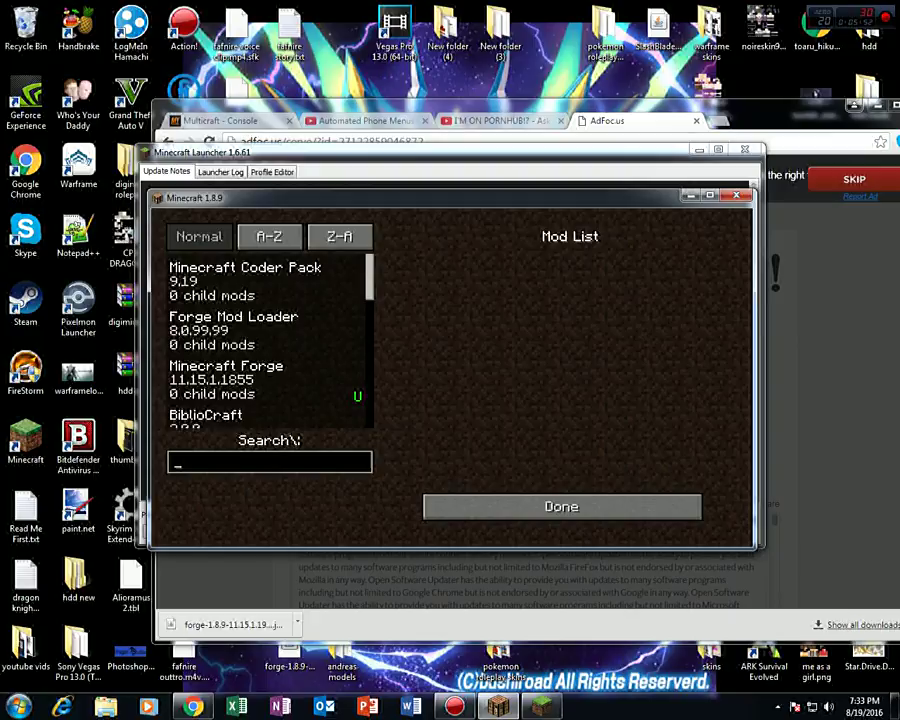
{"action": "left_click", "coordinate": [530, 500]}
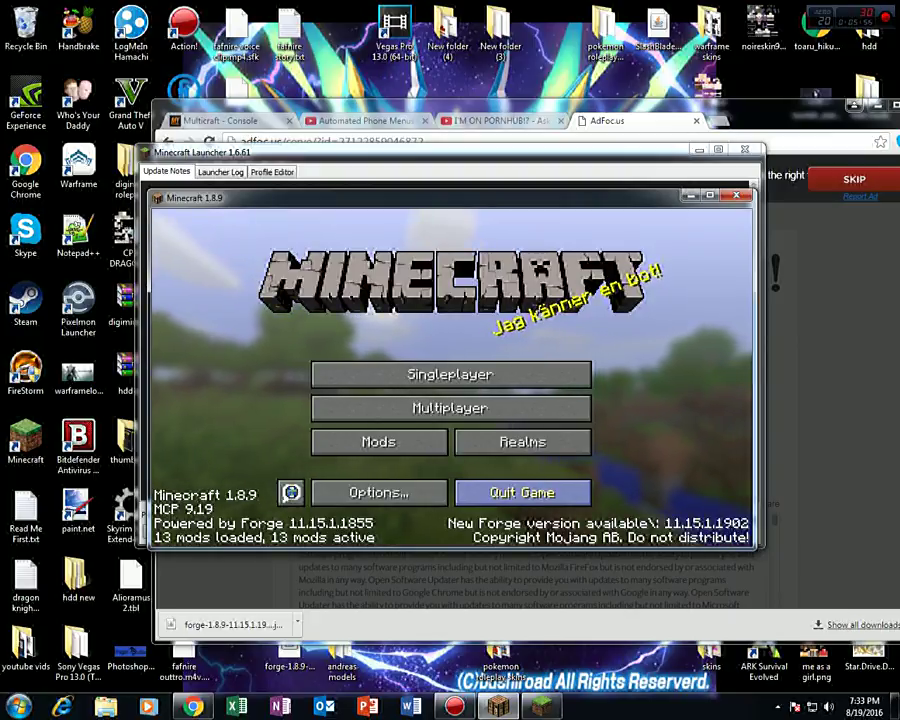
{"action": "left_click", "coordinate": [522, 492]}
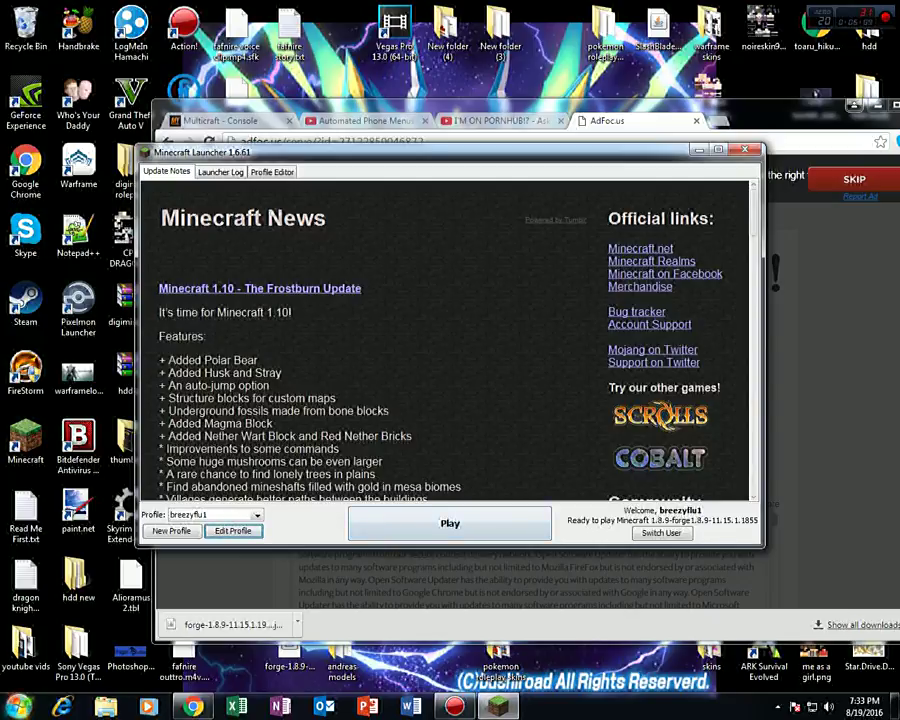
Step: Go via %appdata% through Roaming and .minecraft into the mods folder holding 16 items
{"action": "key", "text": "super"}
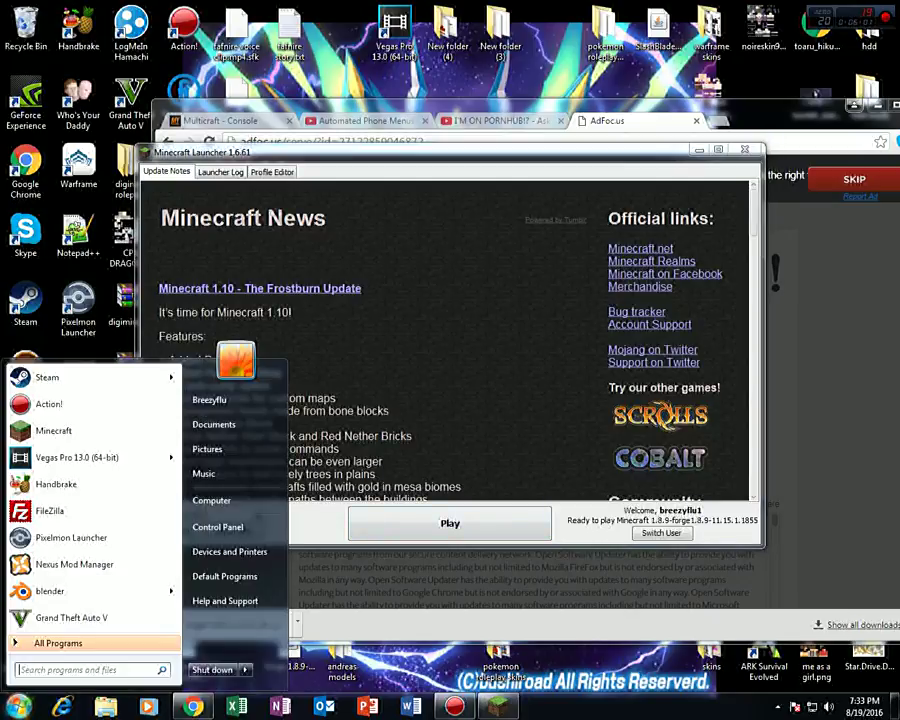
{"action": "type", "text": "%"}
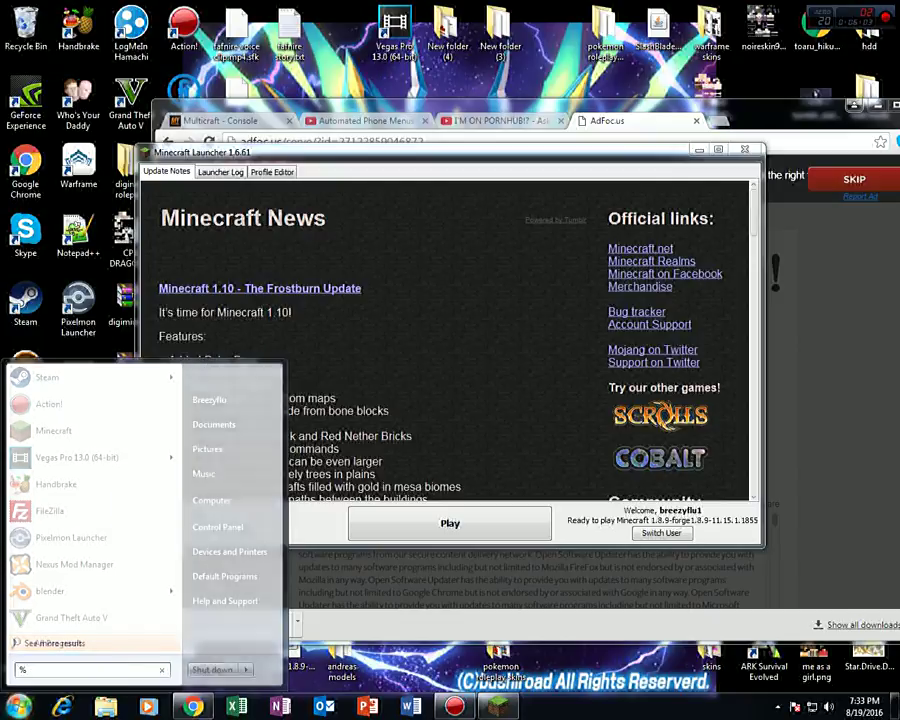
{"action": "type", "text": "appdata"}
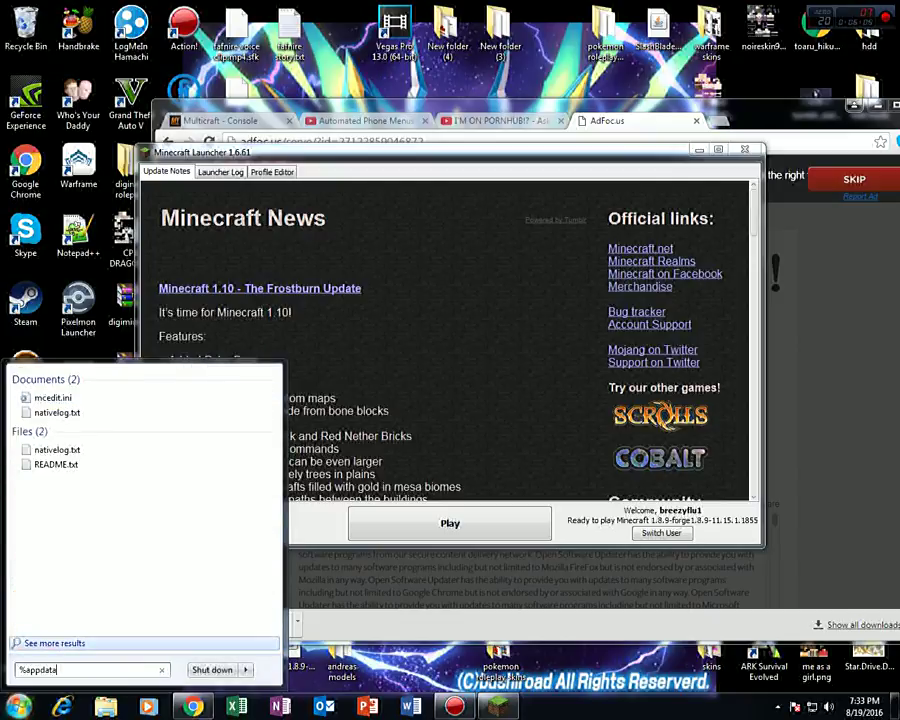
{"action": "type", "text": "%"}
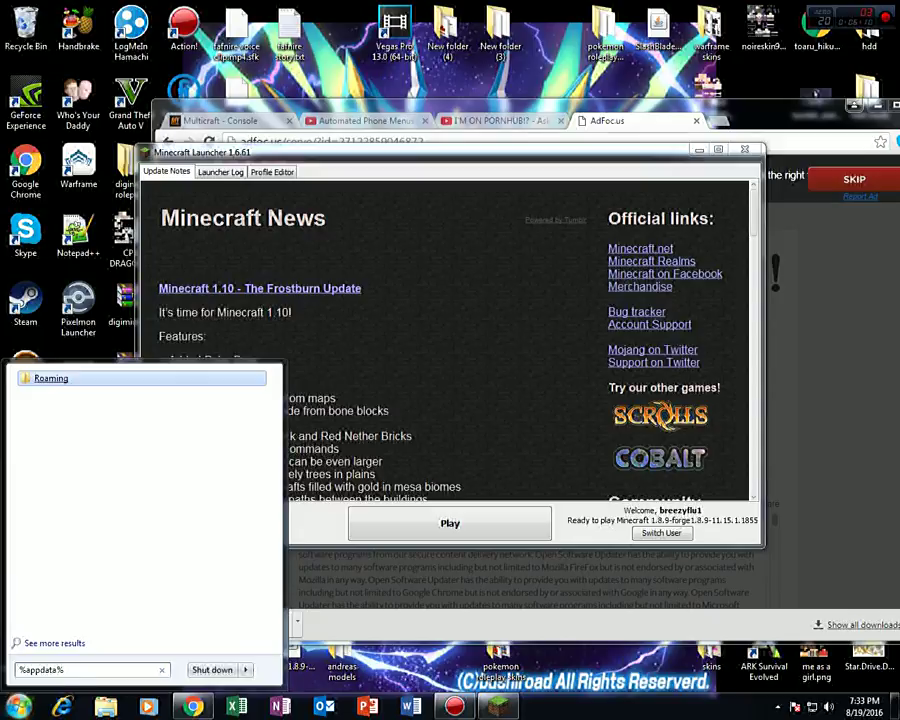
{"action": "key", "text": "Return"}
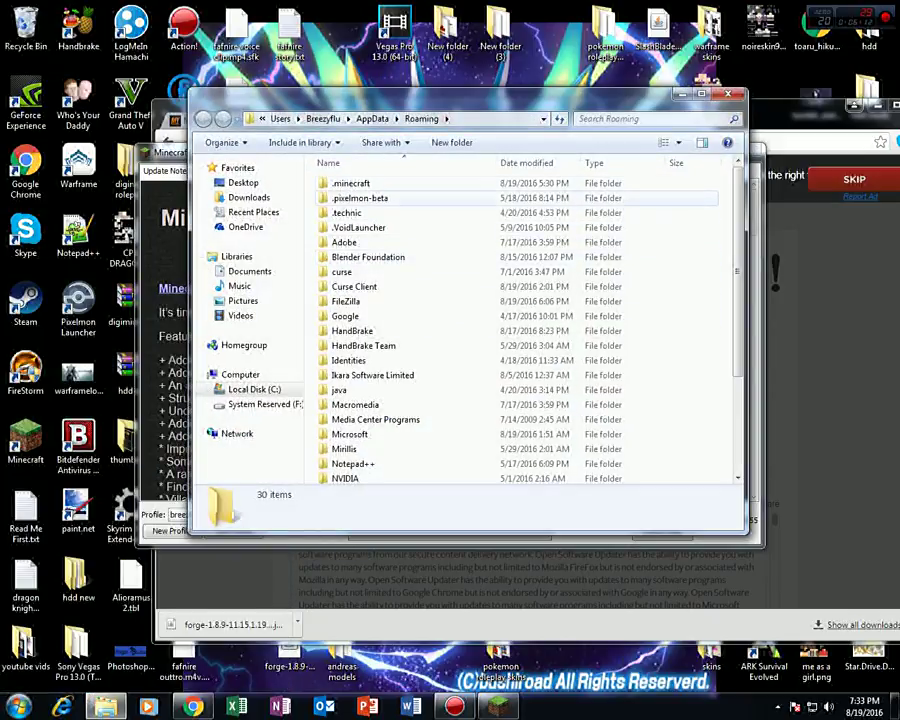
{"action": "double_click", "coordinate": [352, 183]}
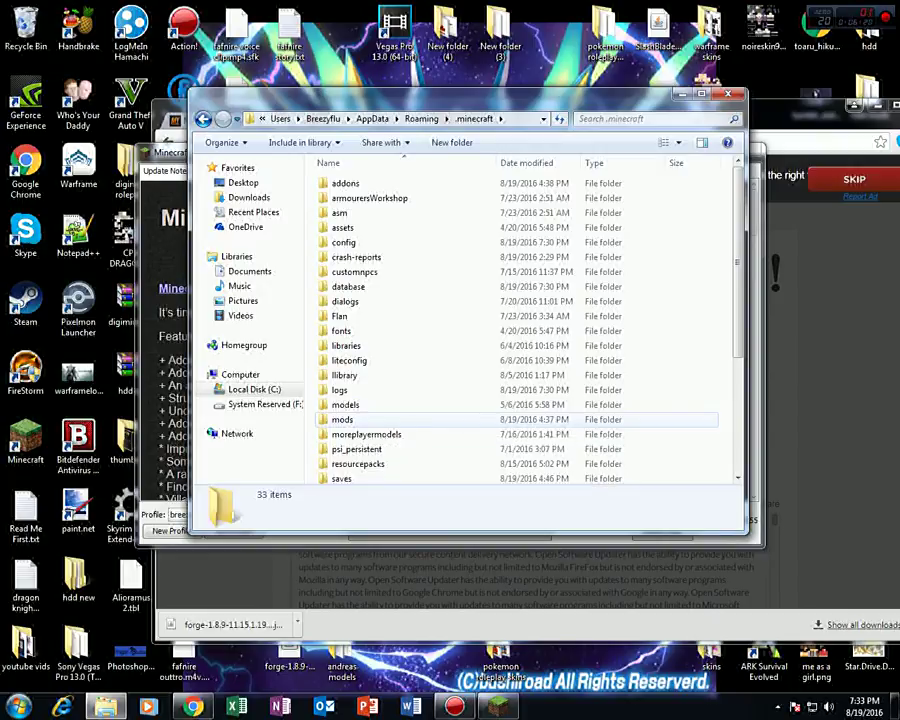
{"action": "double_click", "coordinate": [343, 419]}
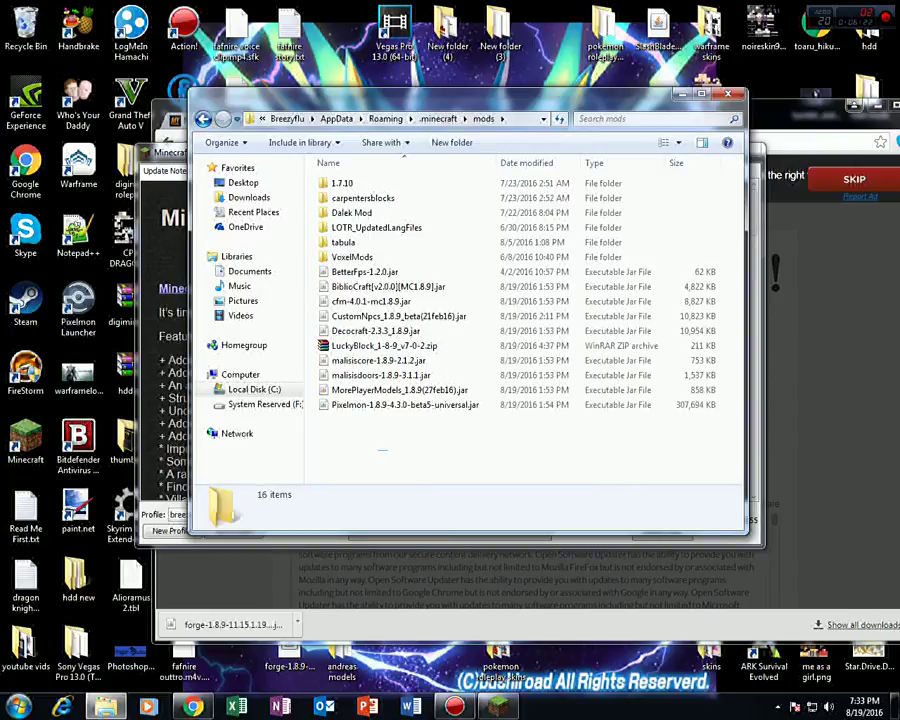
{"action": "left_click_drag", "start_coordinate": [380, 449], "coordinate": [378, 418]}
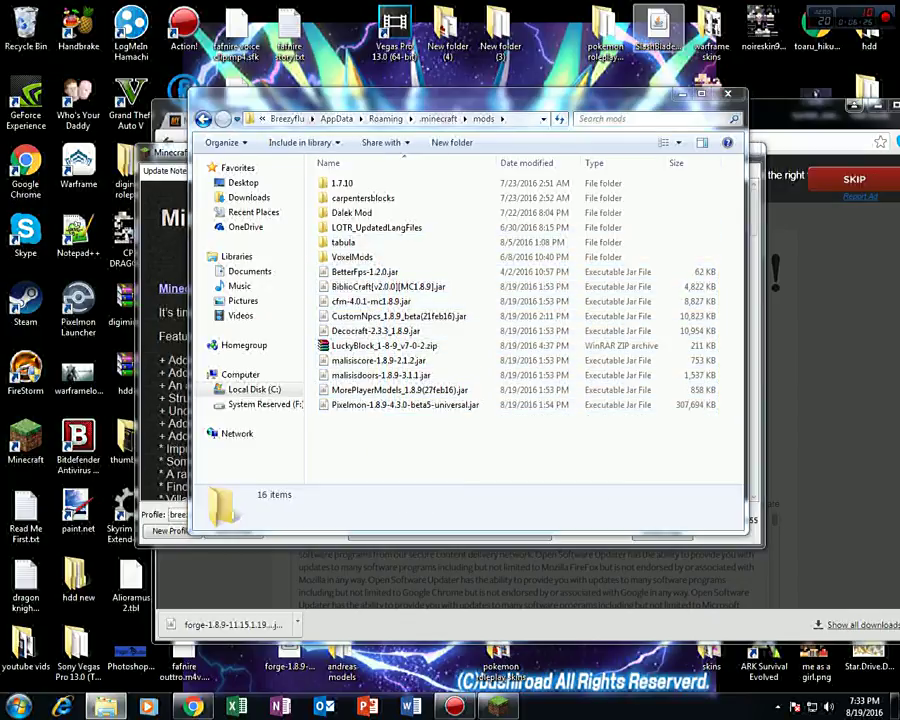
{"action": "left_click", "coordinate": [658, 30]}
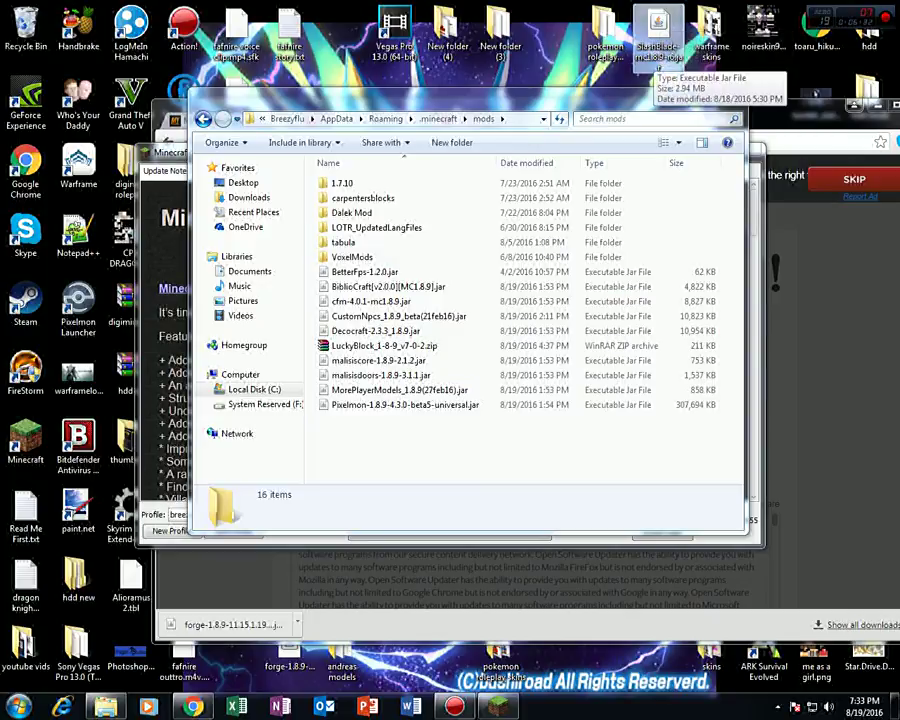
Step: Move the BetterFps–Pixelmon jars into a new desktop folder and SlashBlade-mc1.8.9-r6.jar into mods
{"action": "left_click_drag", "start_coordinate": [658, 66], "coordinate": [553, 62]}
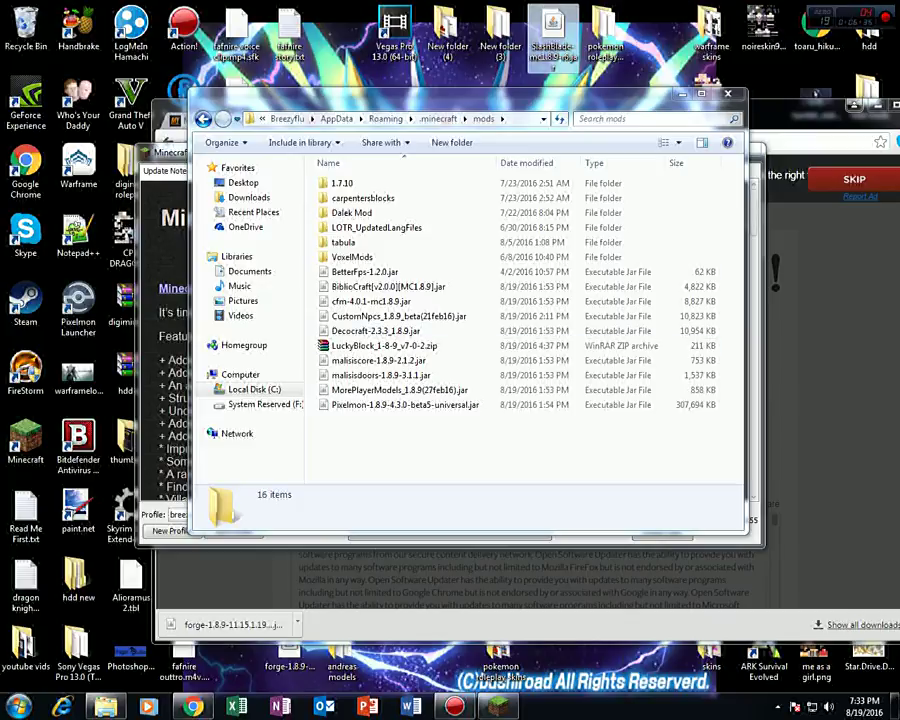
{"action": "right_click", "coordinate": [657, 28]}
{"action": "mouse_move", "coordinate": [695, 161]}
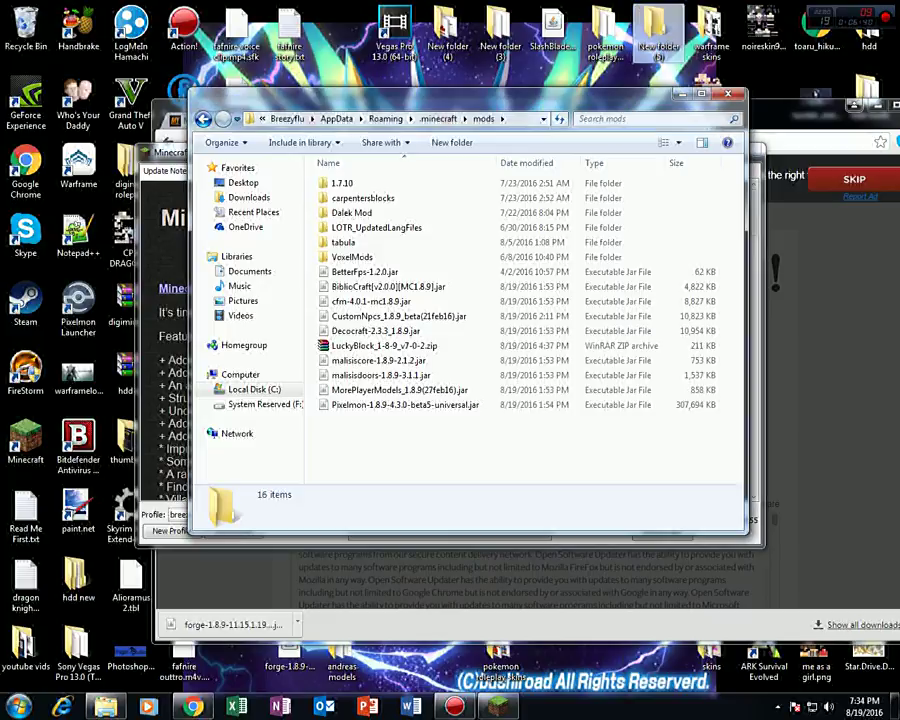
{"action": "left_click_drag", "start_coordinate": [382, 446], "coordinate": [652, 38]}
{"action": "left_click_drag", "start_coordinate": [552, 30], "coordinate": [400, 362]}
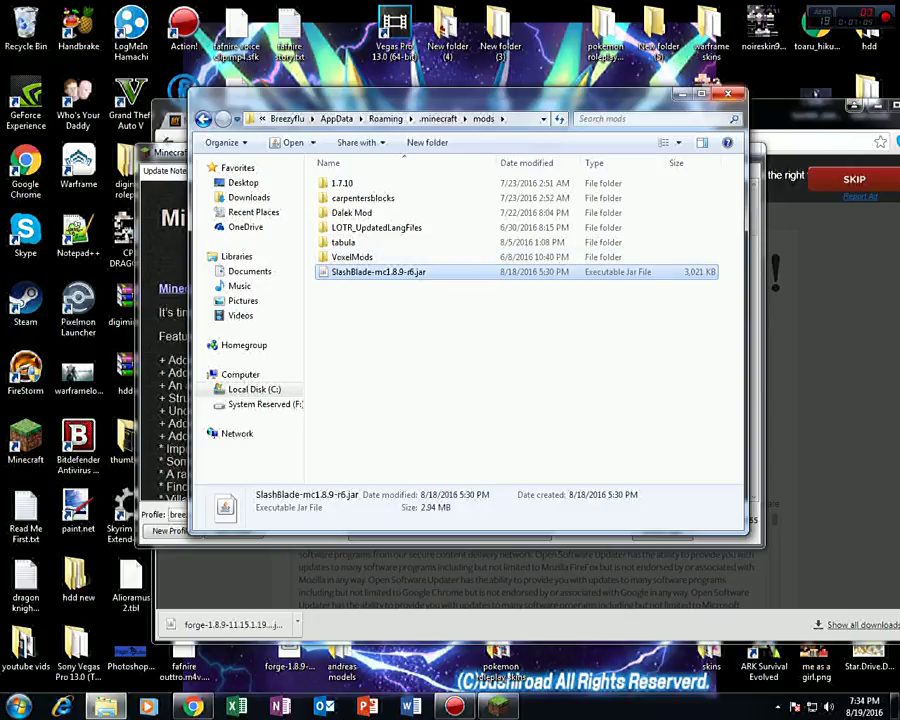
{"action": "key", "text": "alt+F4"}
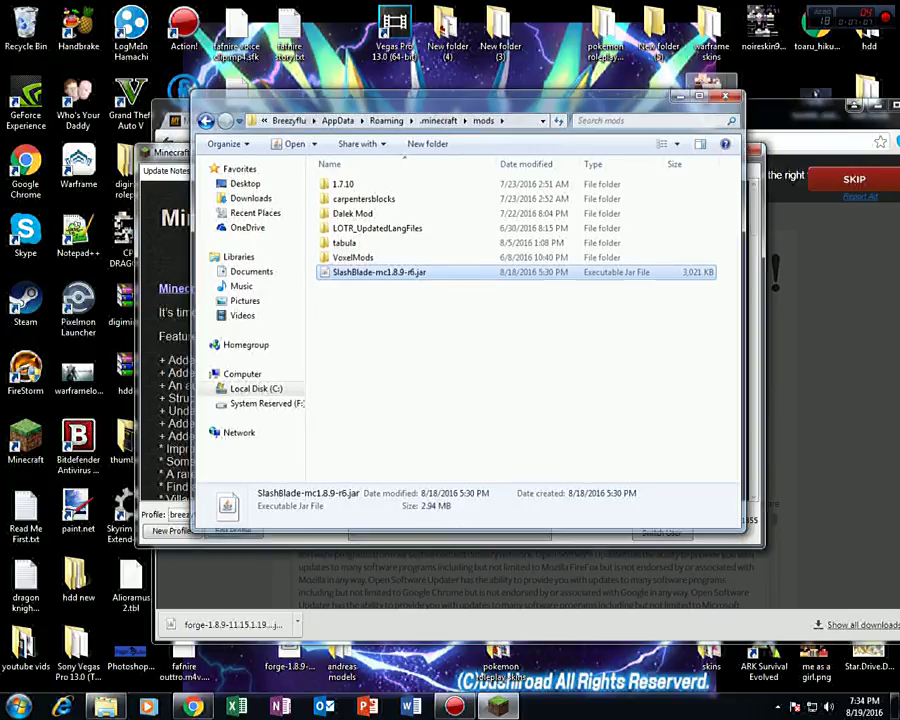
Step: Launch the Forge 1.8.9 game and verify the Mods list shows SlashBlade mc1.8.9-r5 among 4 active mods
{"action": "key", "text": "Return"}
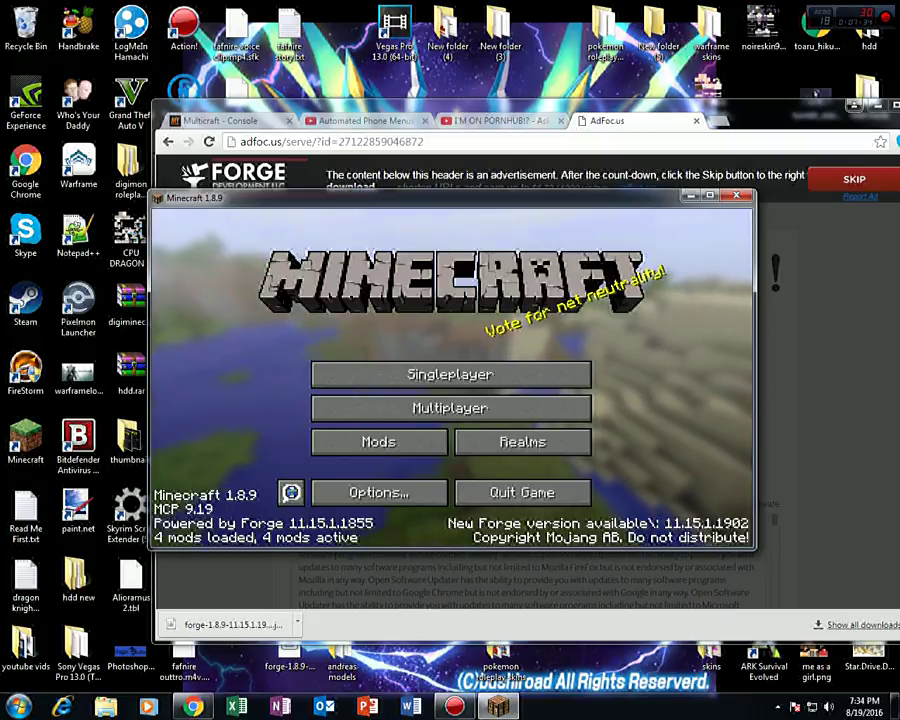
{"action": "left_click", "coordinate": [378, 441]}
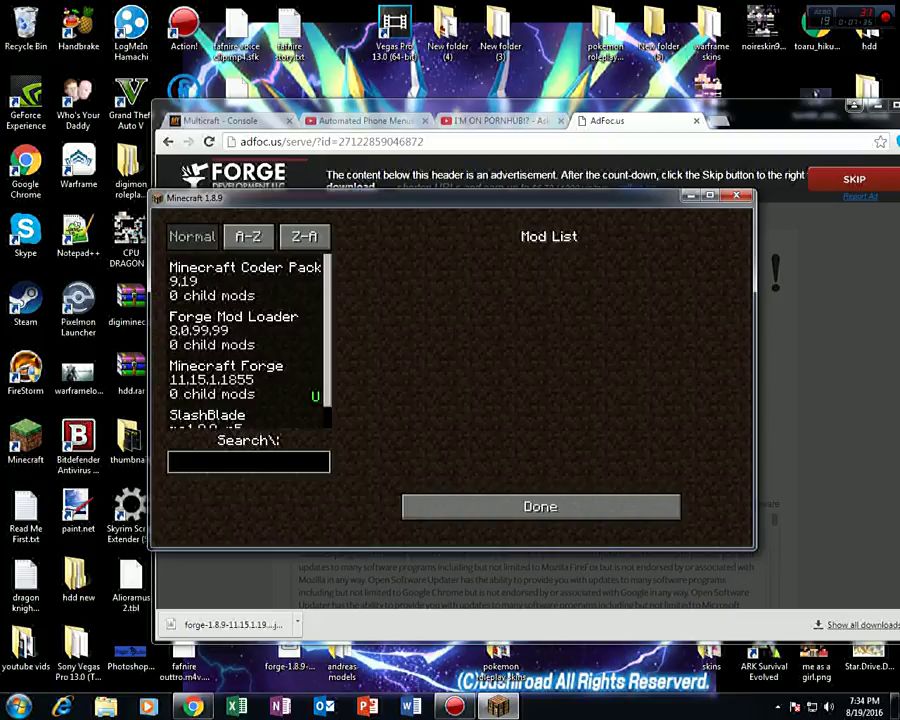
{"action": "scroll", "coordinate": [245, 340], "scroll_direction": "down", "scroll_amount": 1}
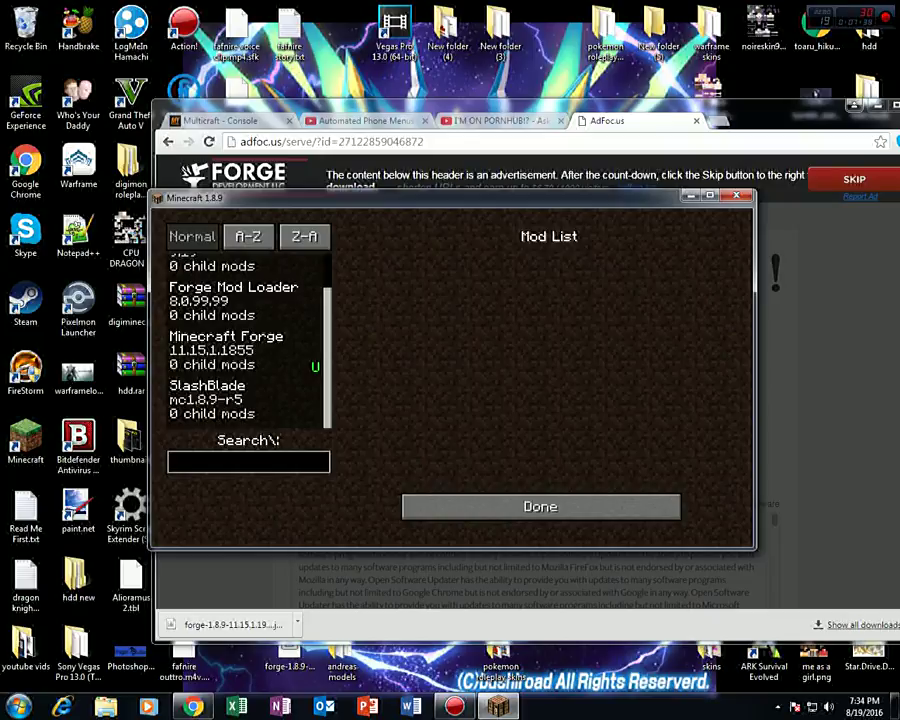
{"action": "left_click", "coordinate": [530, 500]}
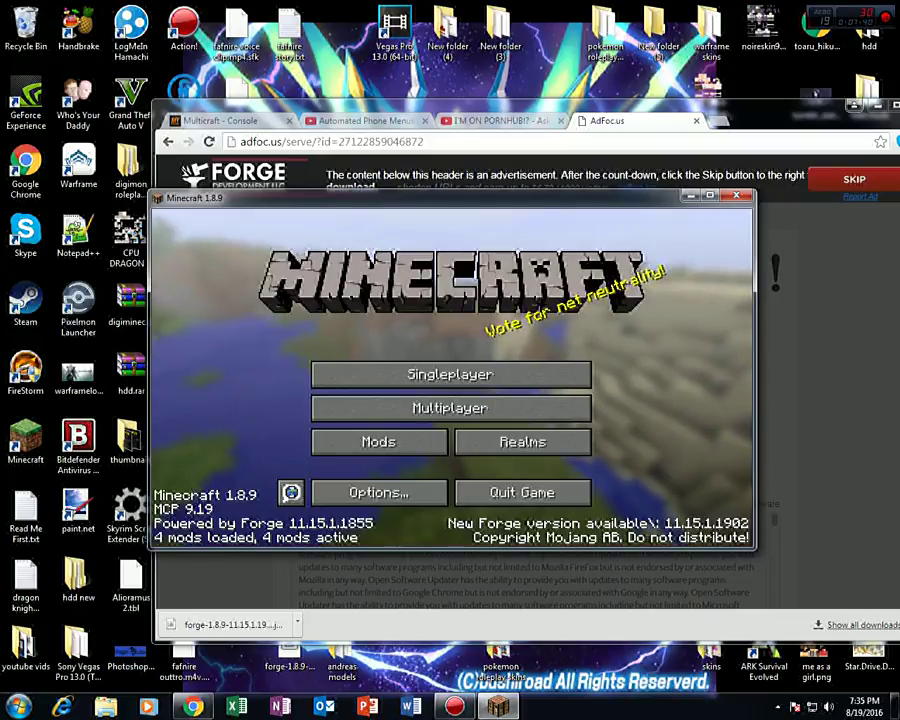